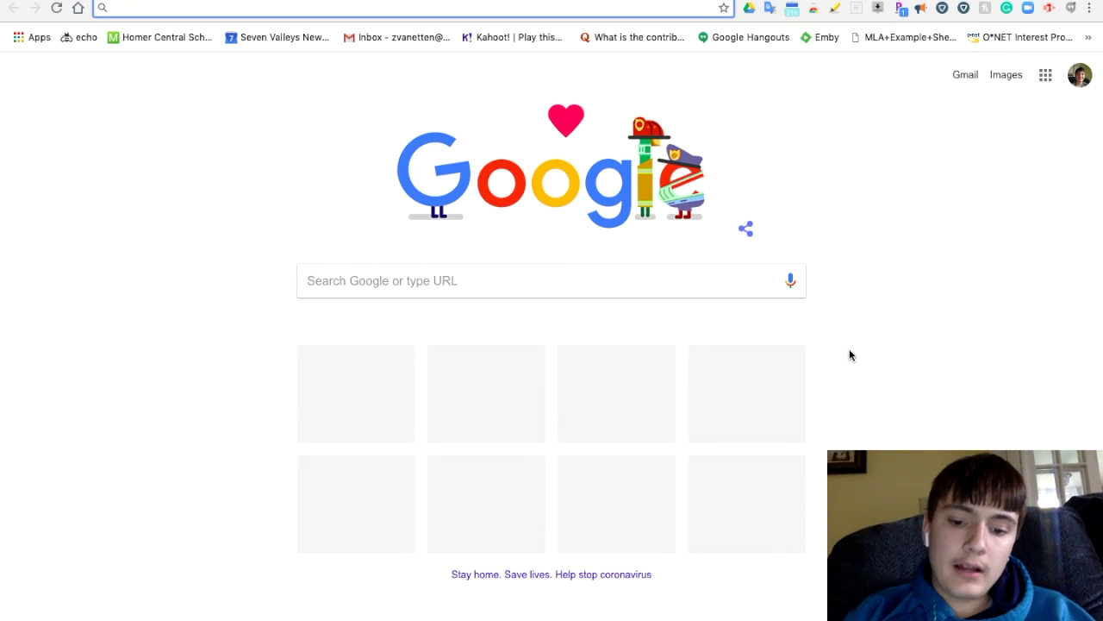
Step: Go to meet.google.com and open a Meet support article
{"action": "type", "text": "meet.google.com"}
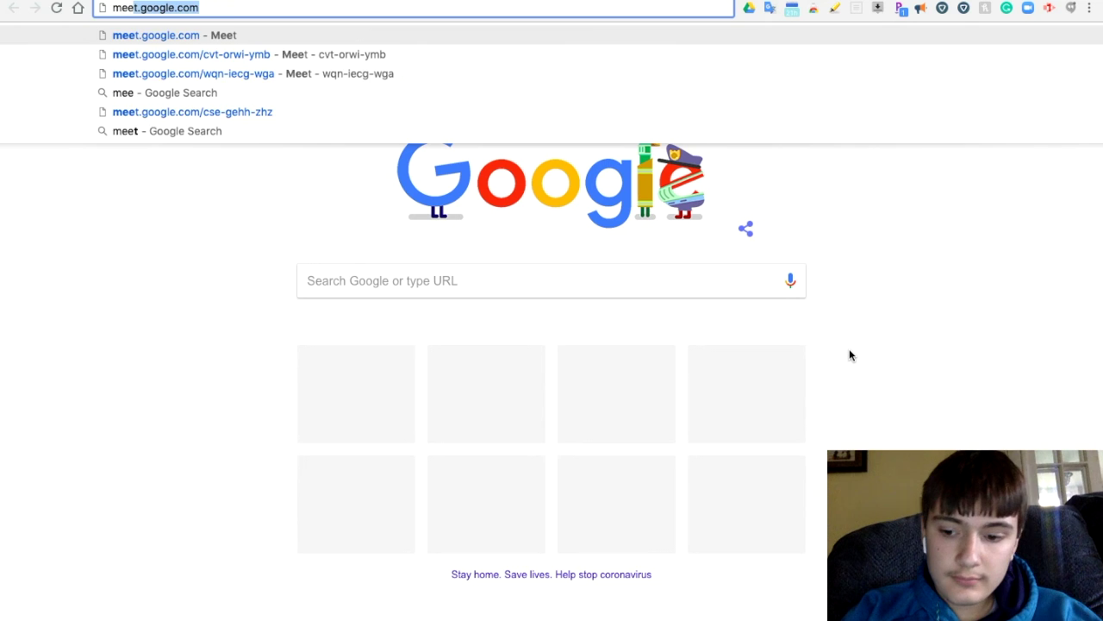
{"action": "key", "text": "Return"}
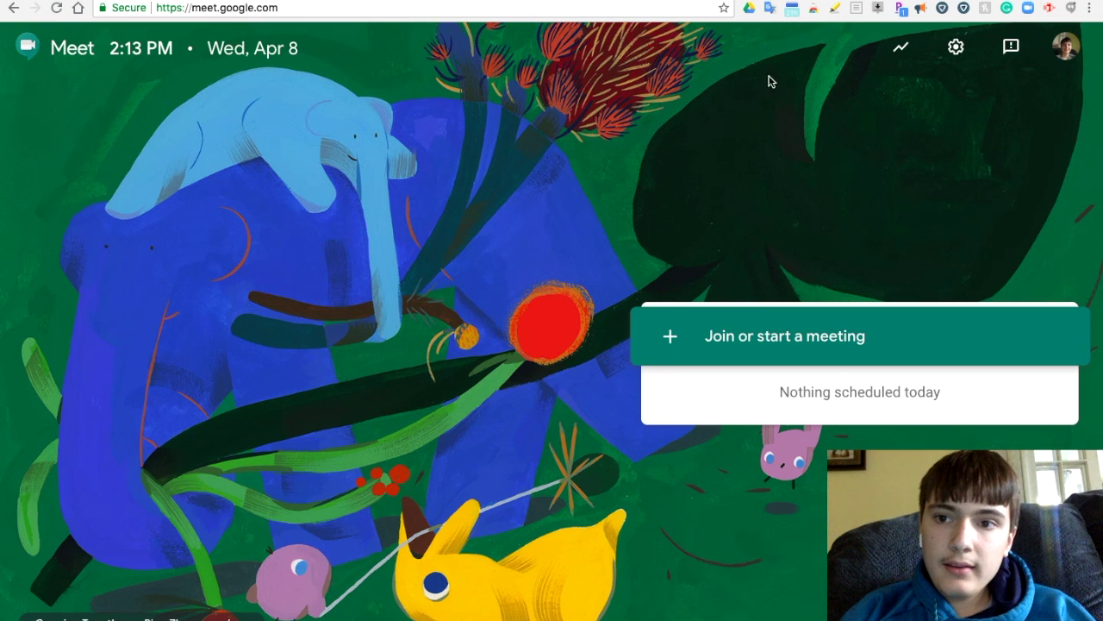
{"action": "left_click", "coordinate": [899, 48]}
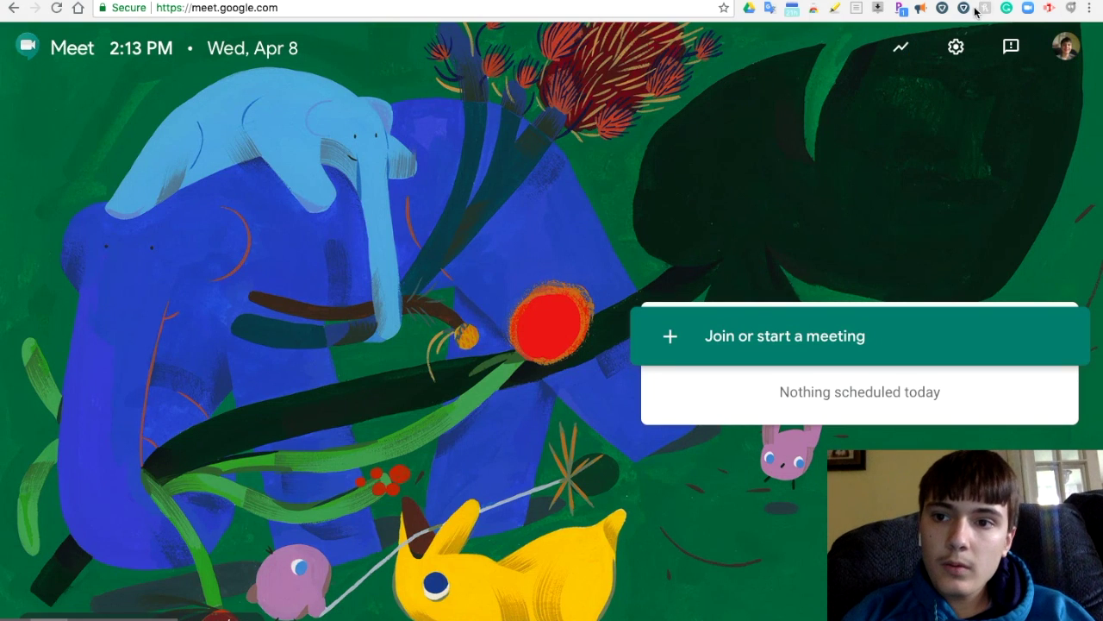
Step: Look through the Meet audio and video settings, then close them
{"action": "left_click", "coordinate": [957, 49]}
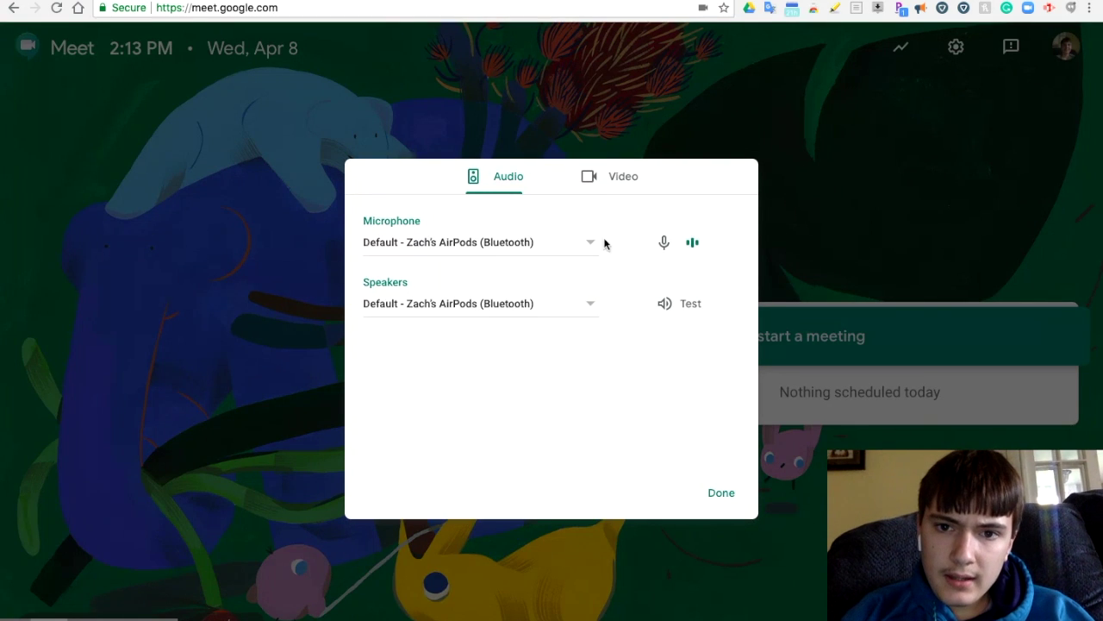
{"action": "left_click", "coordinate": [617, 177]}
{"action": "left_click", "coordinate": [510, 178]}
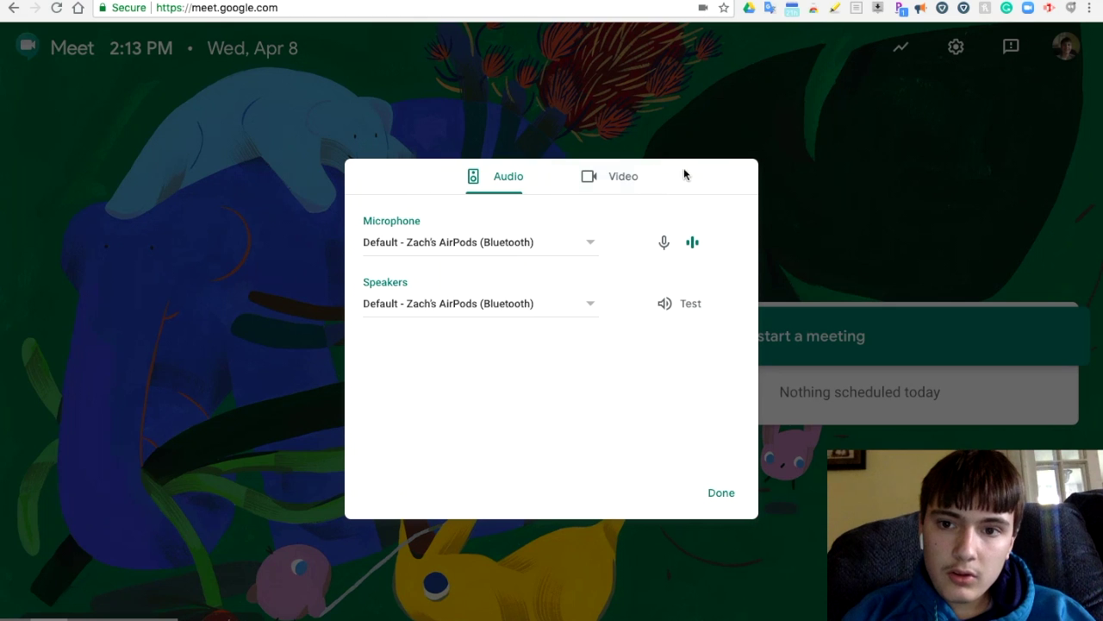
{"action": "left_click", "coordinate": [846, 111]}
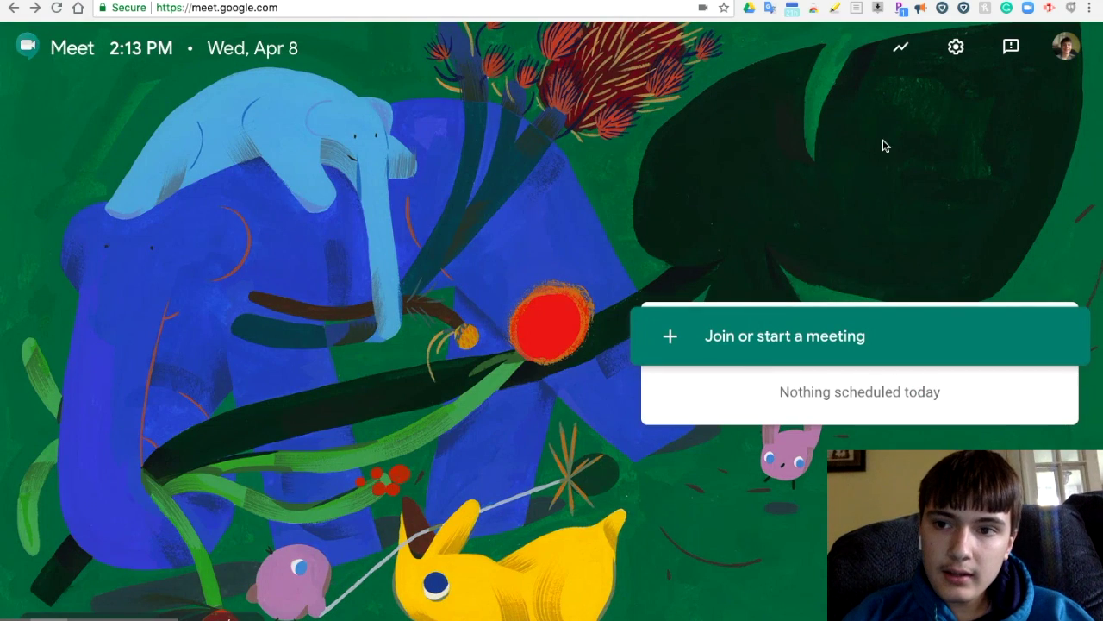
Step: Discard the feedback form, check the account menu, then follow a Meet help link
{"action": "left_click", "coordinate": [1011, 48]}
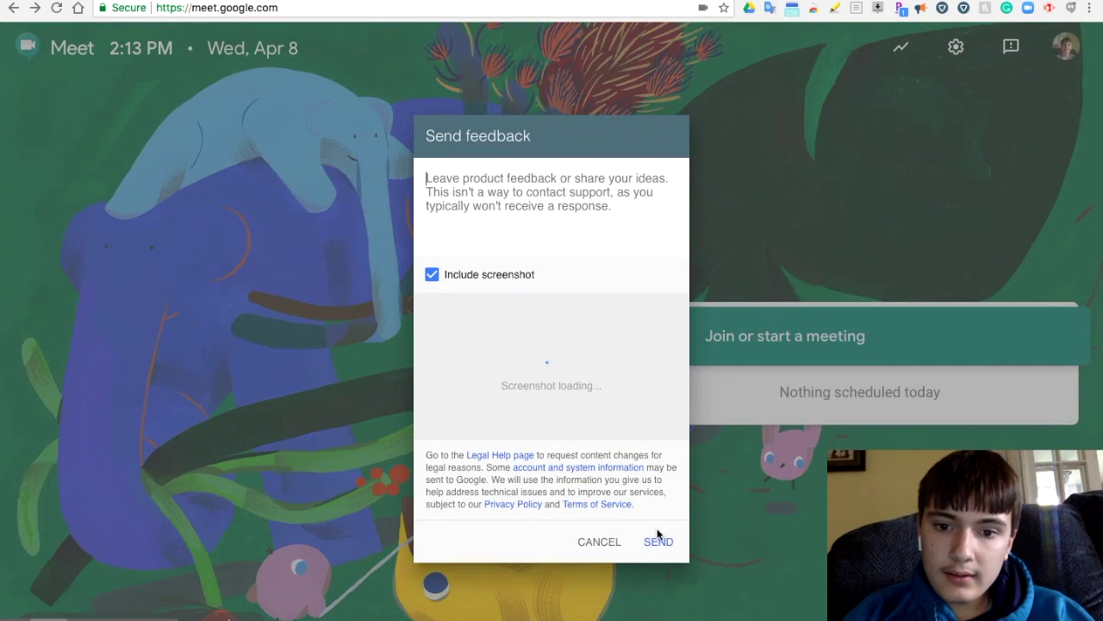
{"action": "left_click", "coordinate": [609, 550]}
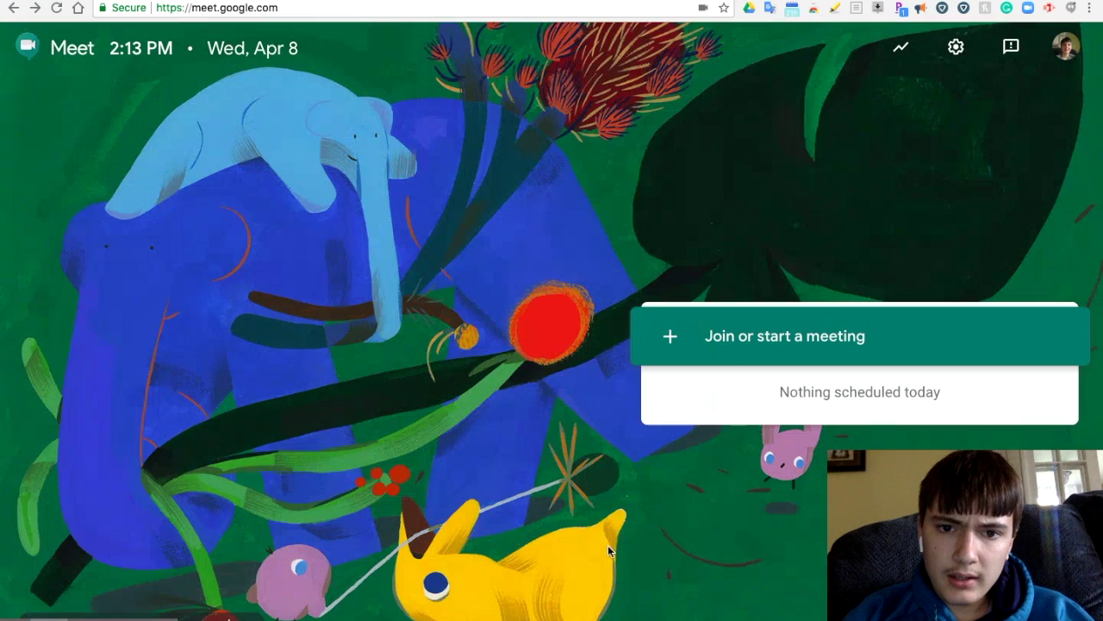
{"action": "left_click", "coordinate": [1068, 48]}
{"action": "left_click", "coordinate": [888, 268]}
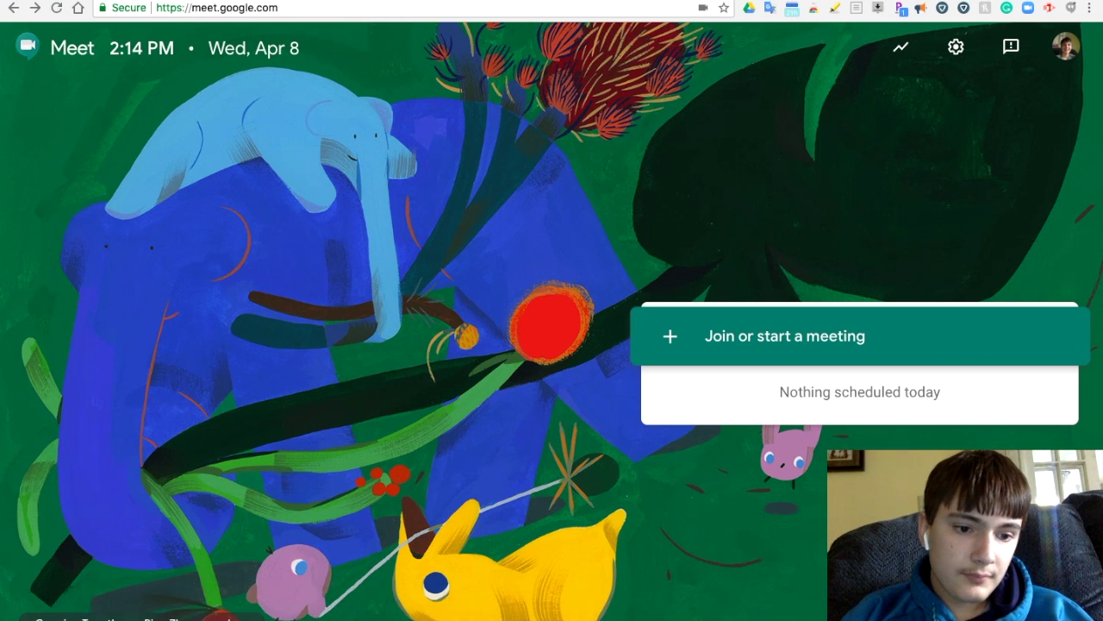
{"action": "left_click", "coordinate": [129, 615]}
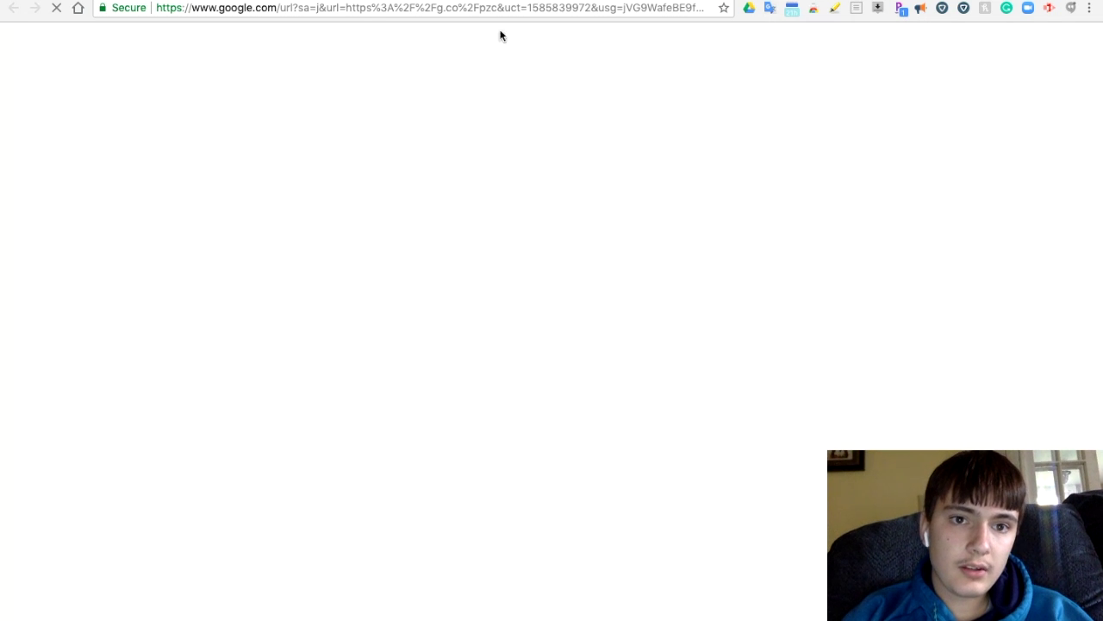
Step: Start and join a meeting nicknamed 'Test' without adding others, then leave the call
{"action": "key", "text": "super+w"}
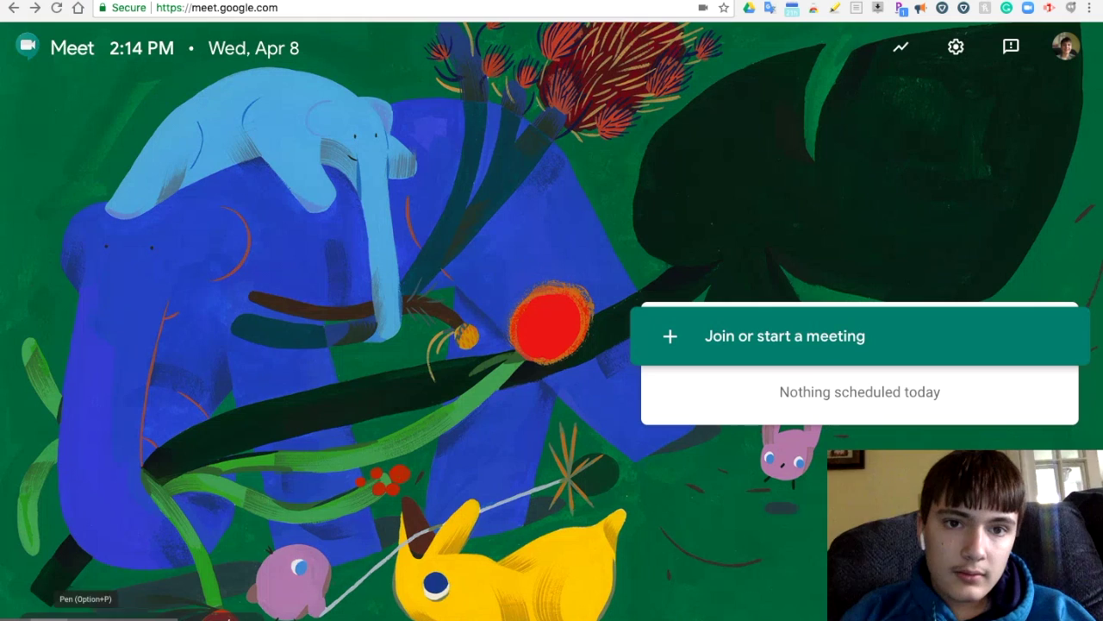
{"action": "left_click", "coordinate": [762, 341]}
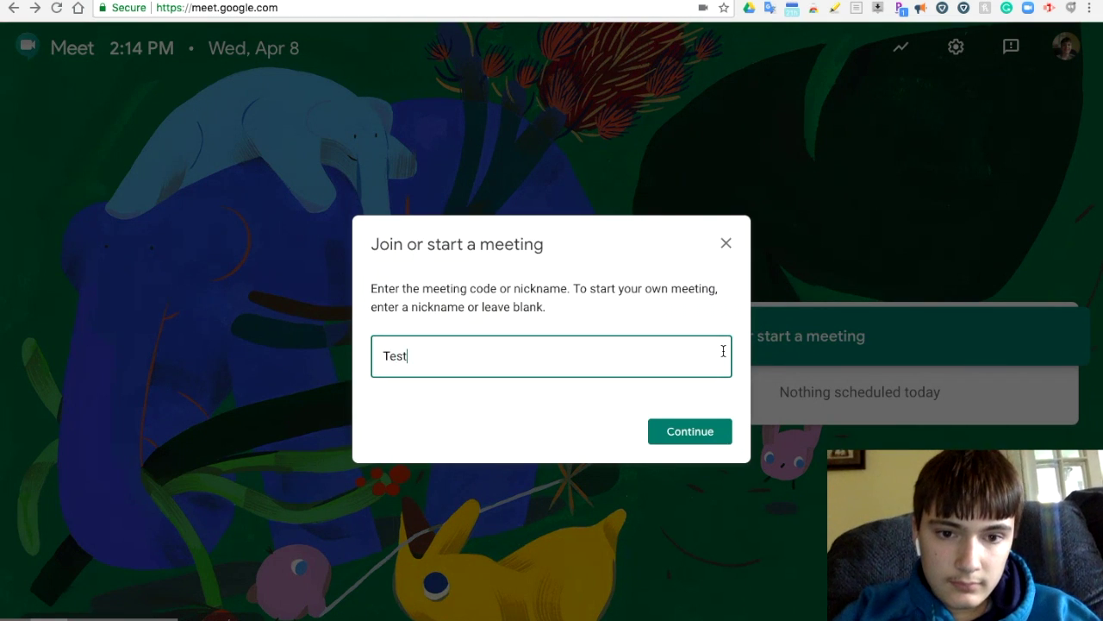
{"action": "left_click", "coordinate": [710, 431]}
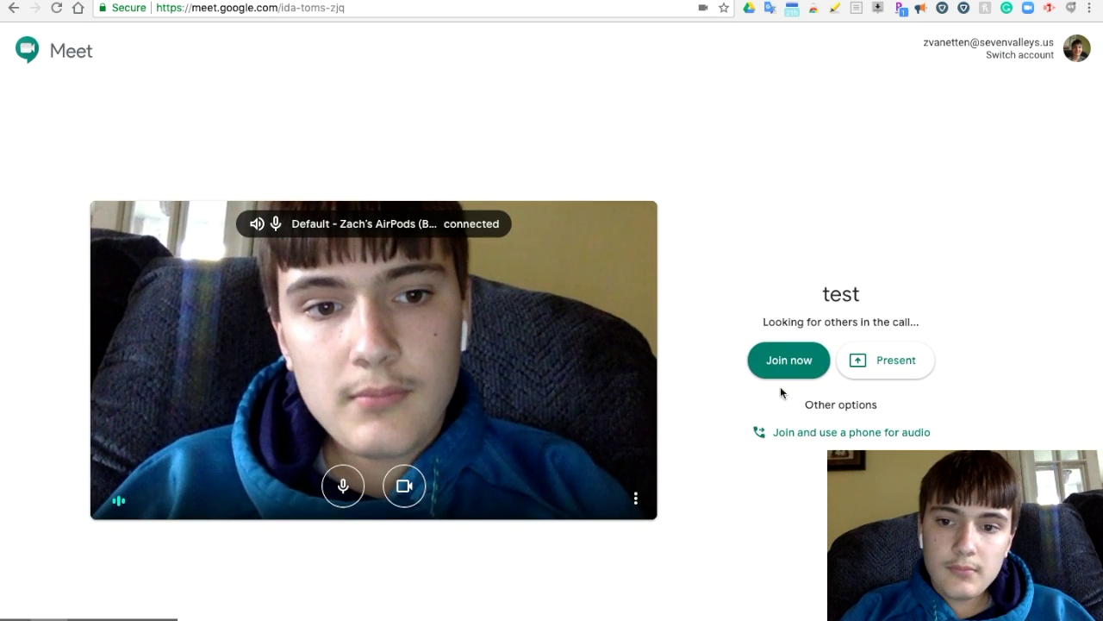
{"action": "left_click", "coordinate": [795, 364]}
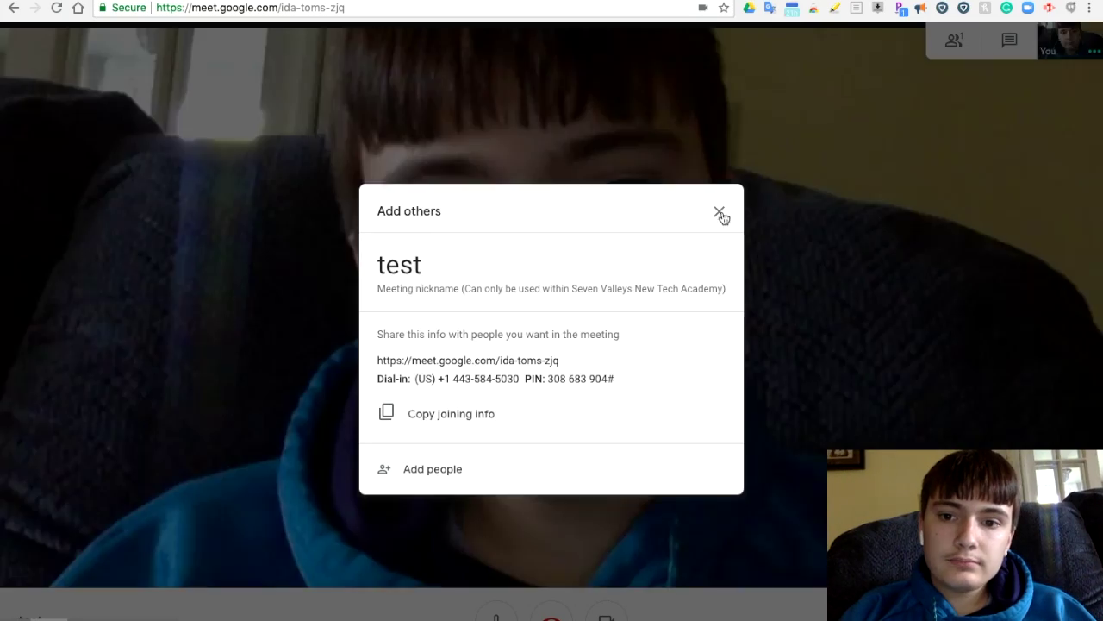
{"action": "left_click", "coordinate": [718, 214]}
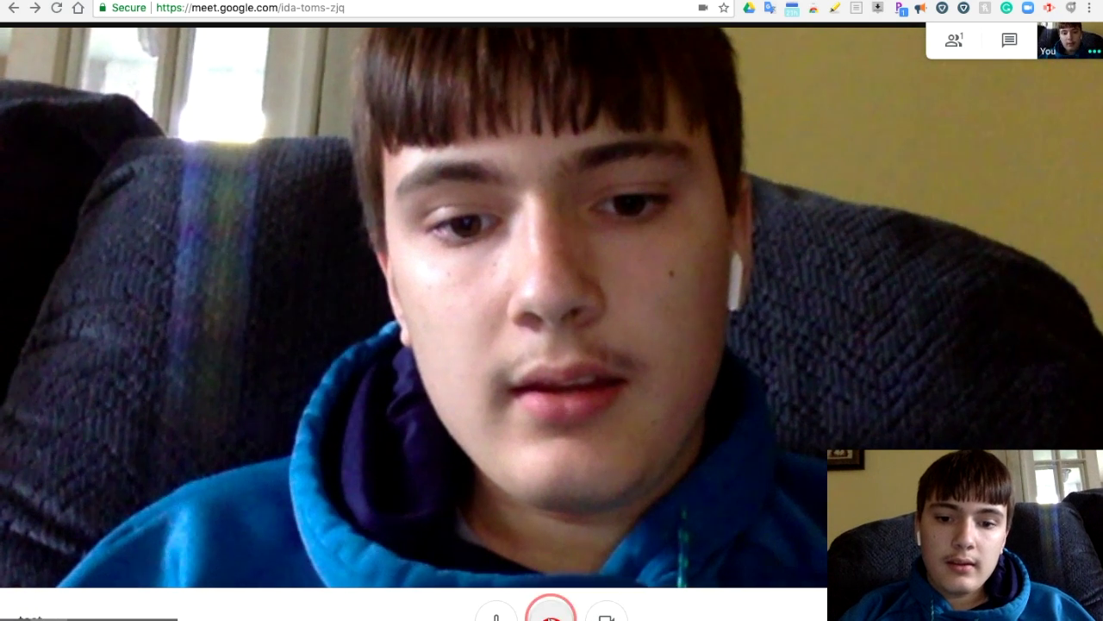
{"action": "left_click", "coordinate": [550, 614]}
Step: In a new tab, remove the Meet shortcut thumbnail from the start page
{"action": "key", "text": "super+t"}
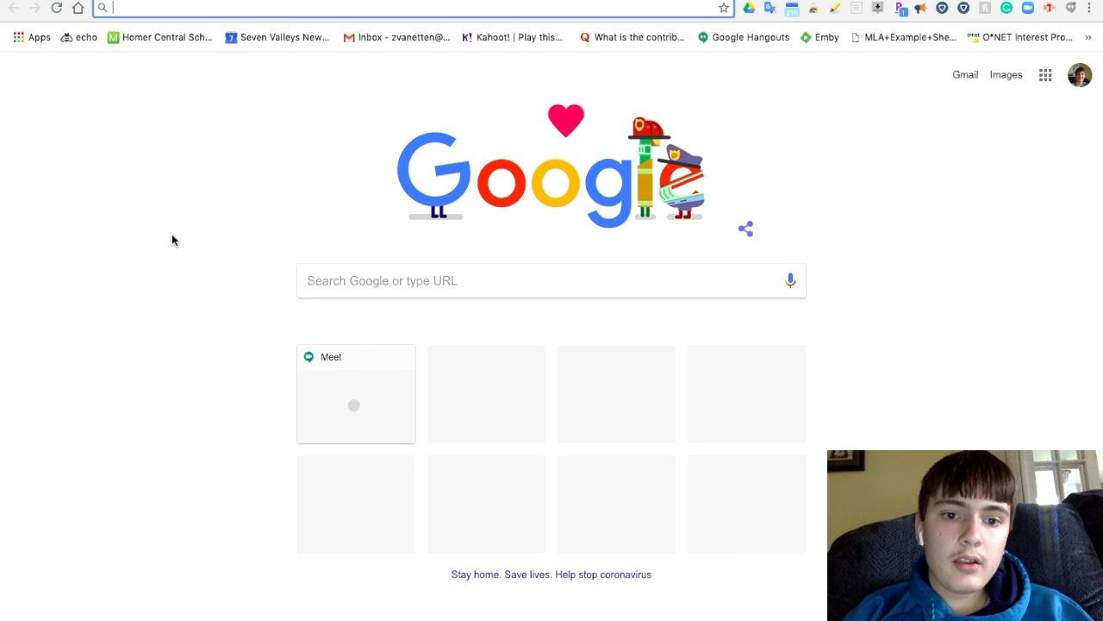
{"action": "left_click", "coordinate": [401, 354]}
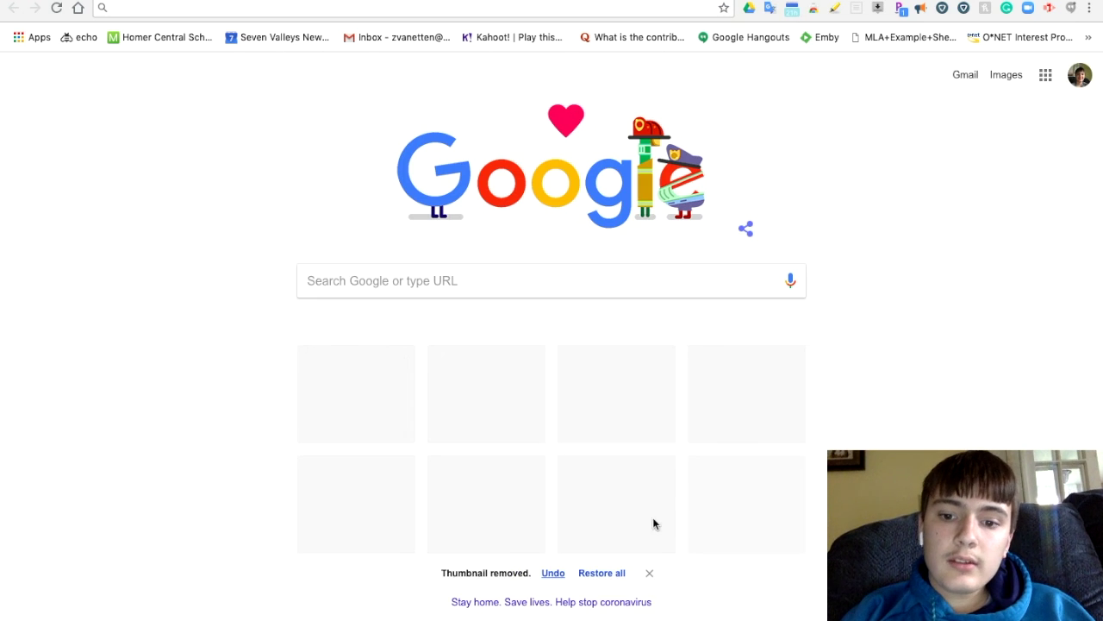
{"action": "left_click", "coordinate": [648, 574]}
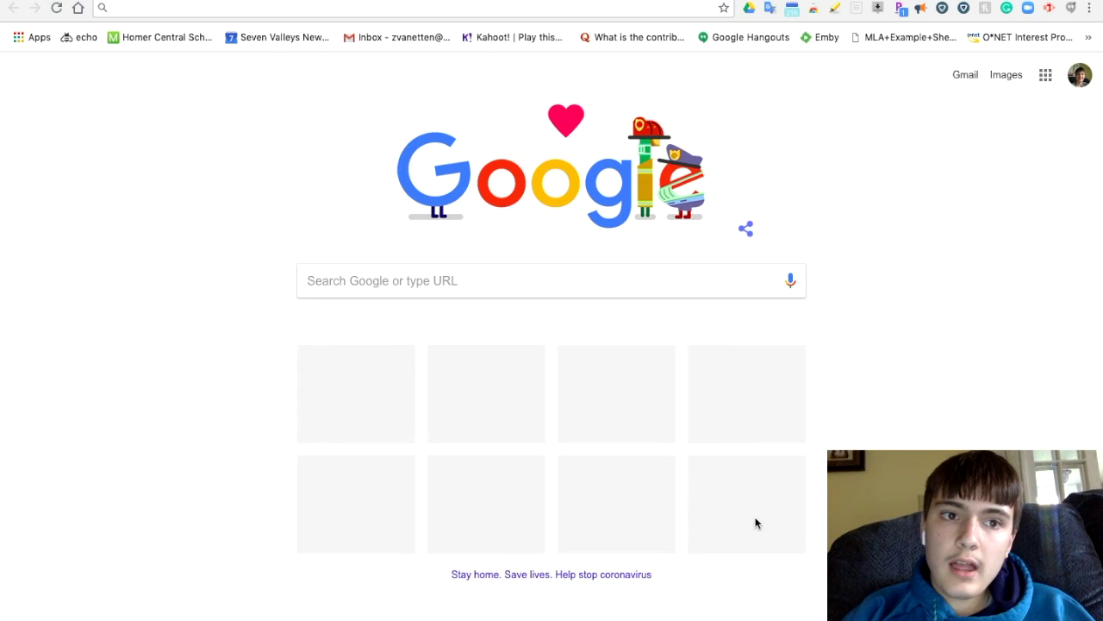
Step: Search for 'google calendar' and open Google Calendar from the results
{"action": "left_click", "coordinate": [478, 4]}
{"action": "type", "text": "google"}
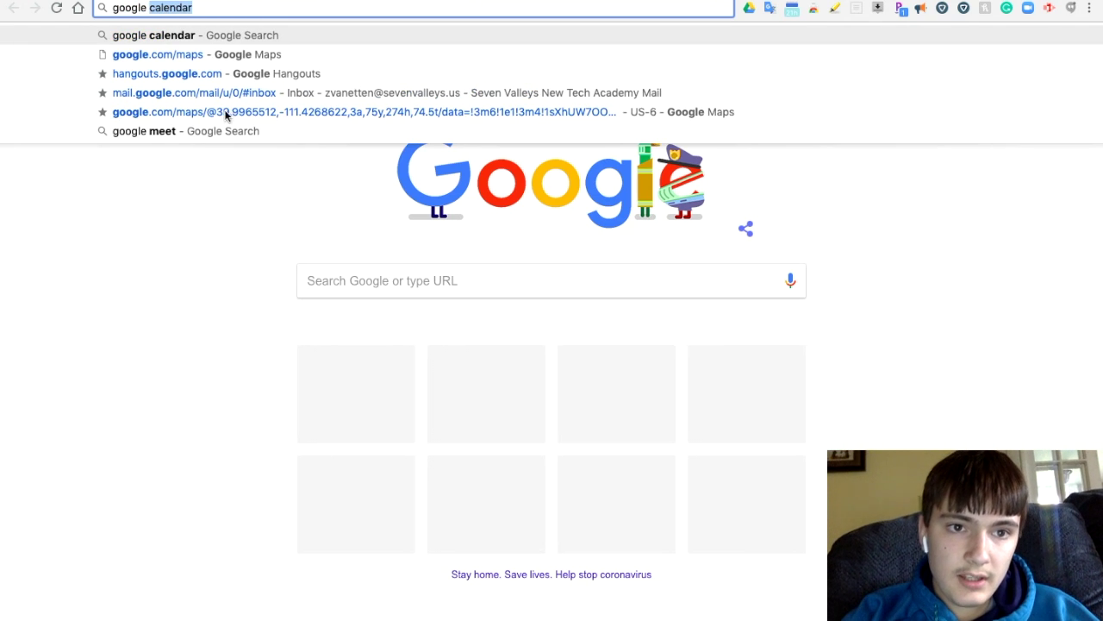
{"action": "left_click", "coordinate": [212, 35]}
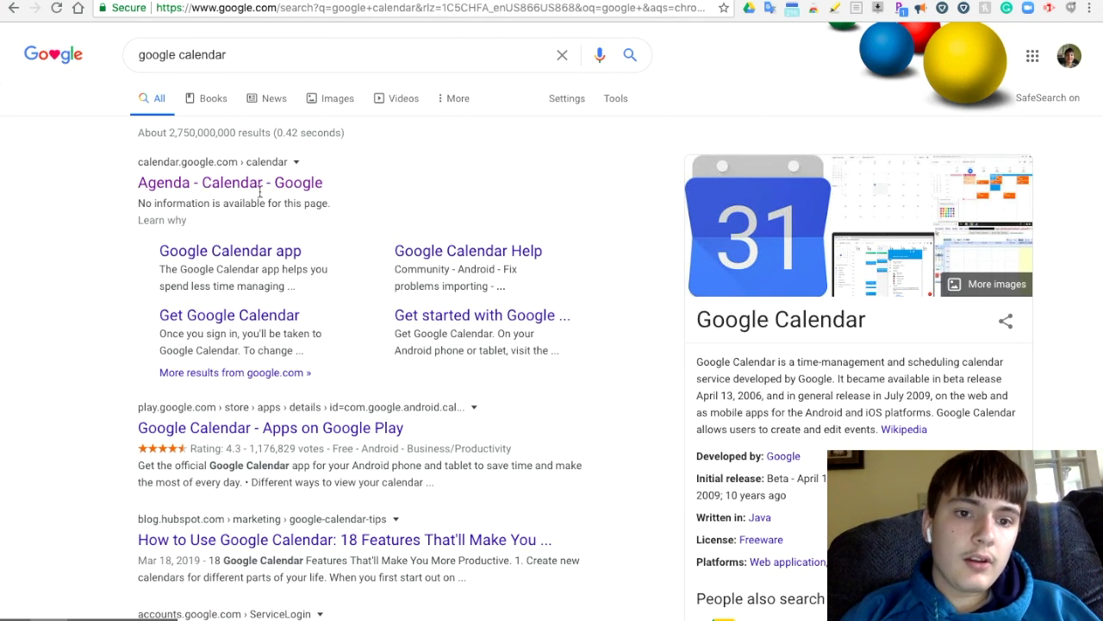
{"action": "left_click", "coordinate": [316, 185]}
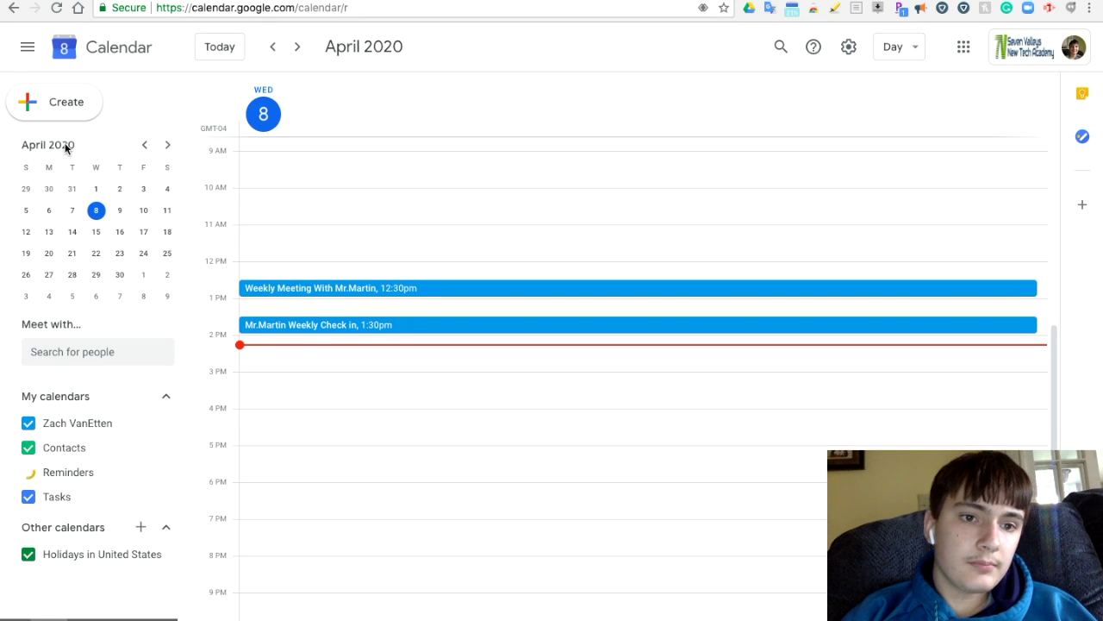
Step: Create an event titled 'Test' on April 8, 2020 from 2:30pm to 2:45pm
{"action": "left_click", "coordinate": [68, 107]}
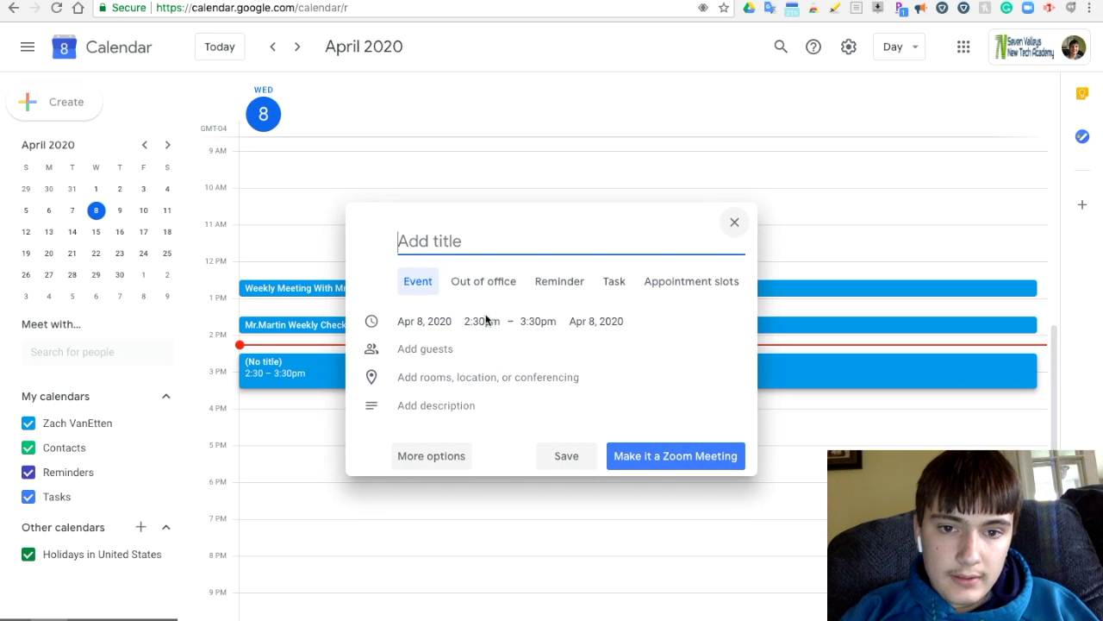
{"action": "type", "text": "Test"}
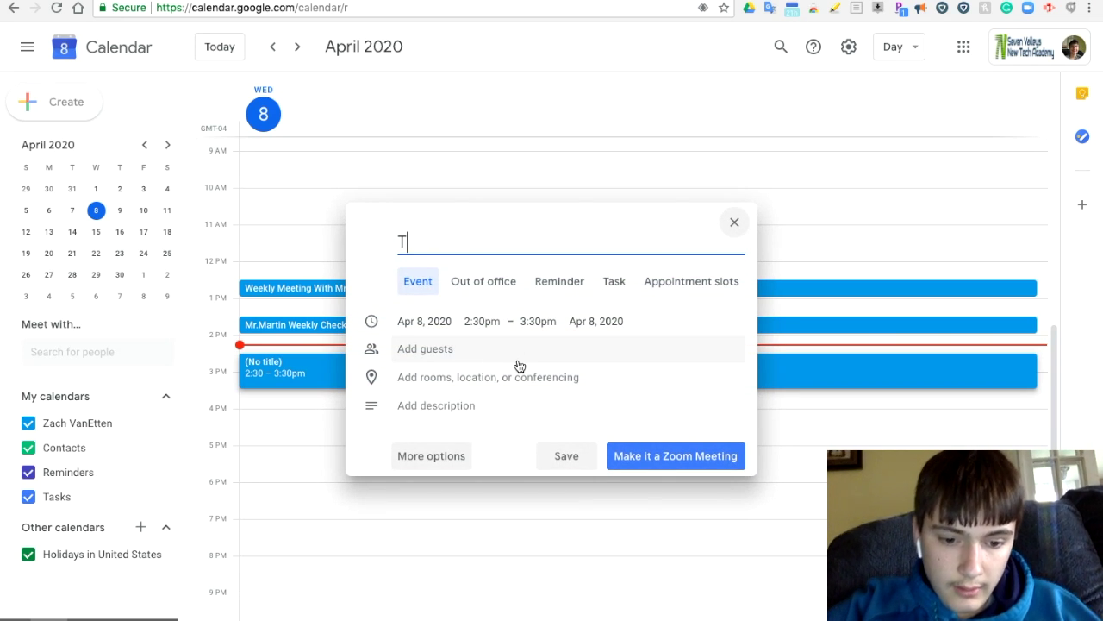
{"action": "left_click", "coordinate": [473, 320]}
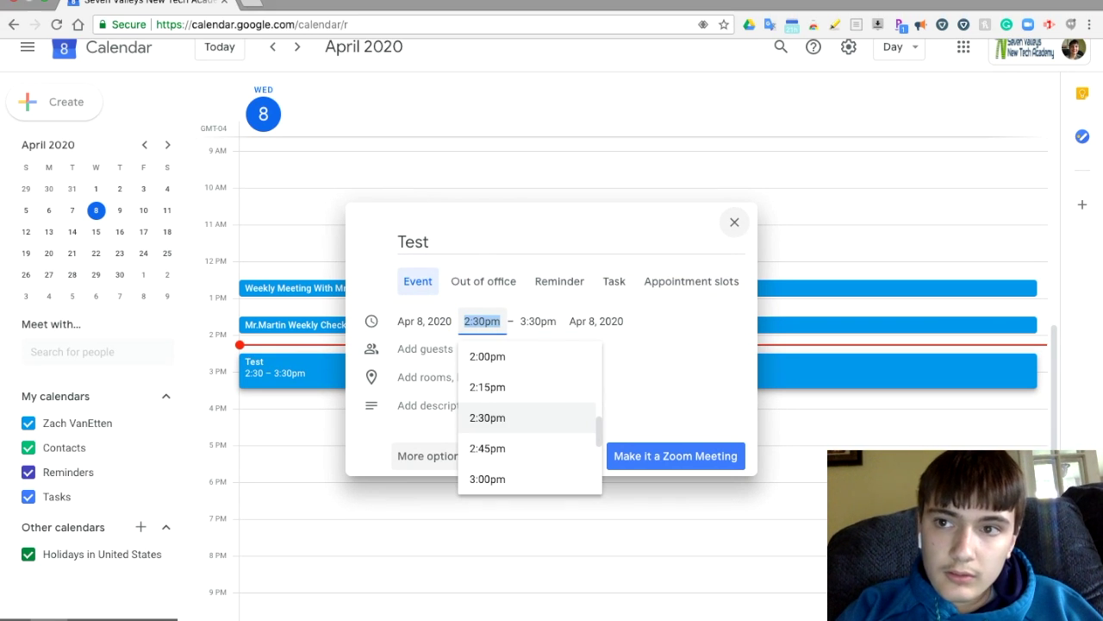
{"action": "left_click", "coordinate": [511, 417]}
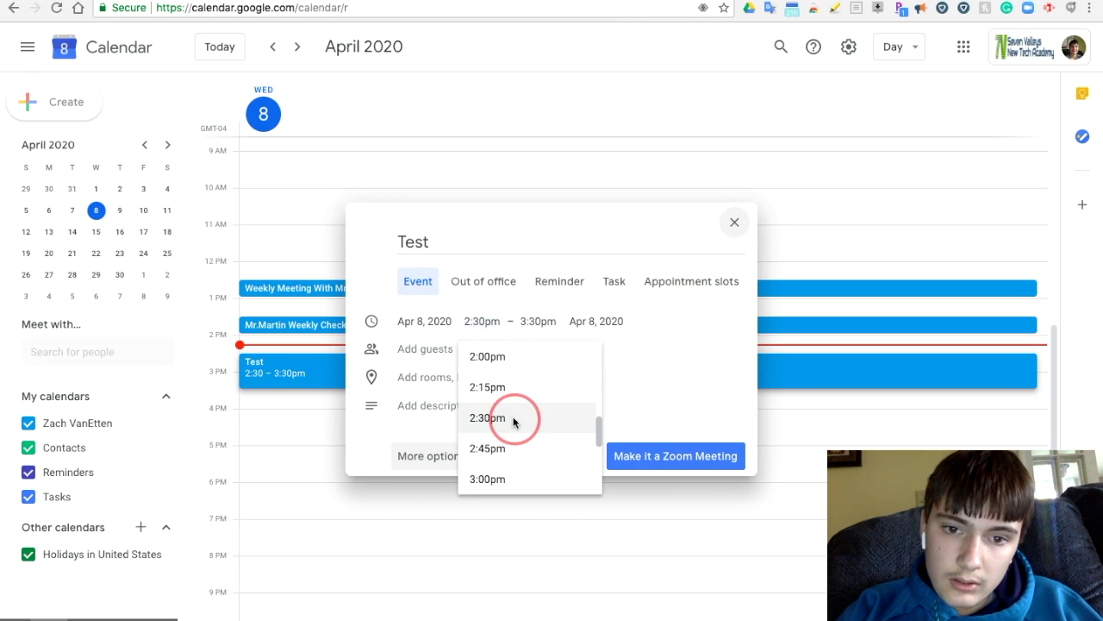
{"action": "left_click", "coordinate": [543, 322]}
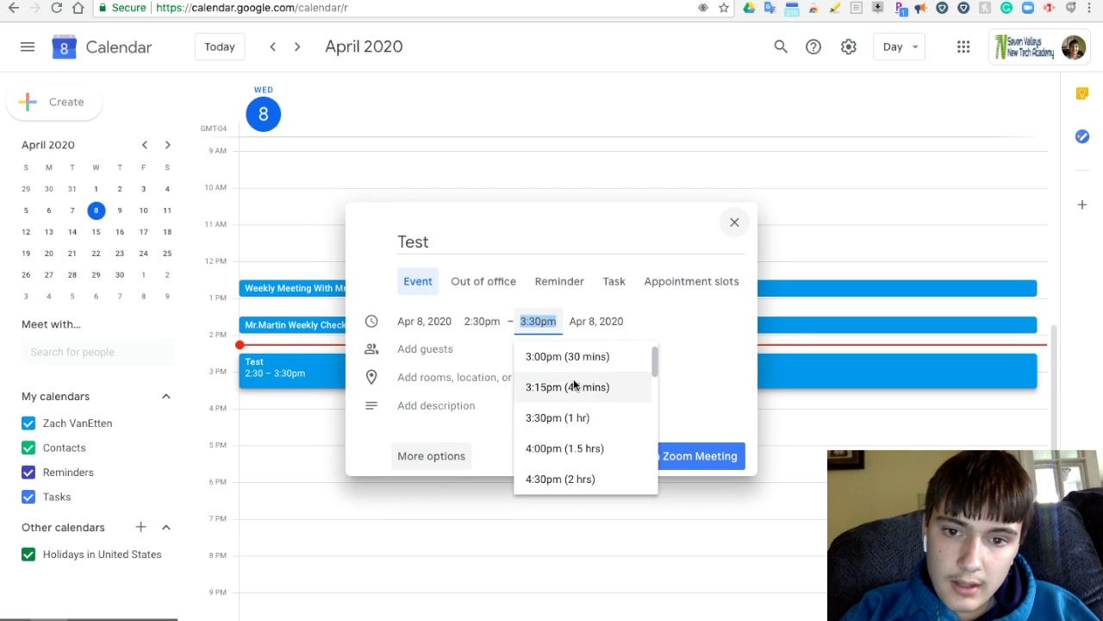
{"action": "scroll", "coordinate": [572, 381], "scroll_direction": "up", "scroll_amount": 1}
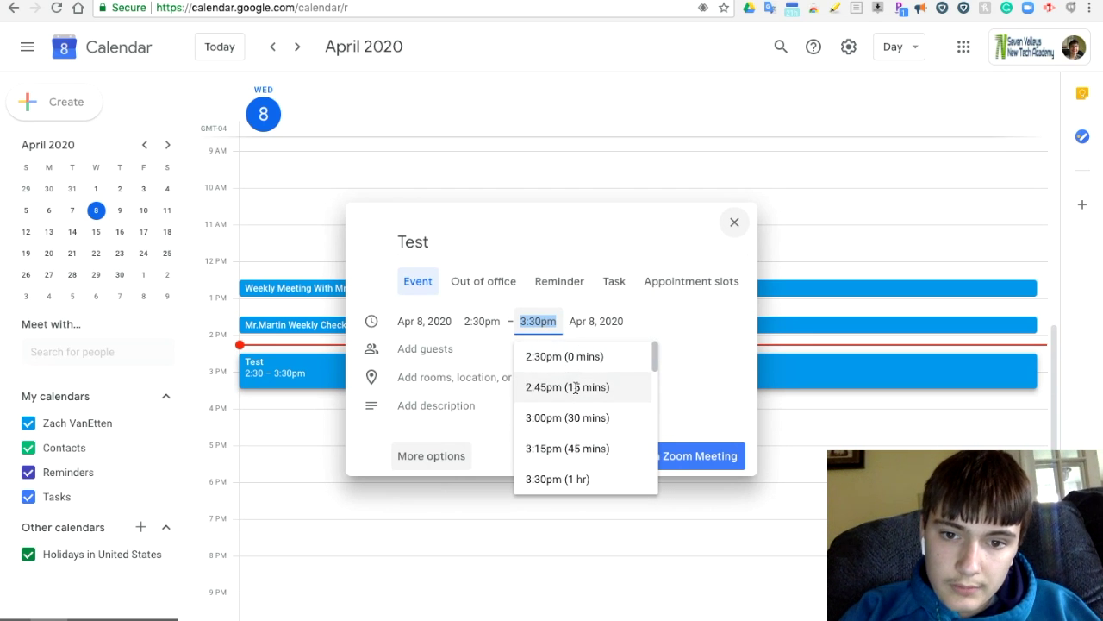
{"action": "left_click", "coordinate": [572, 386]}
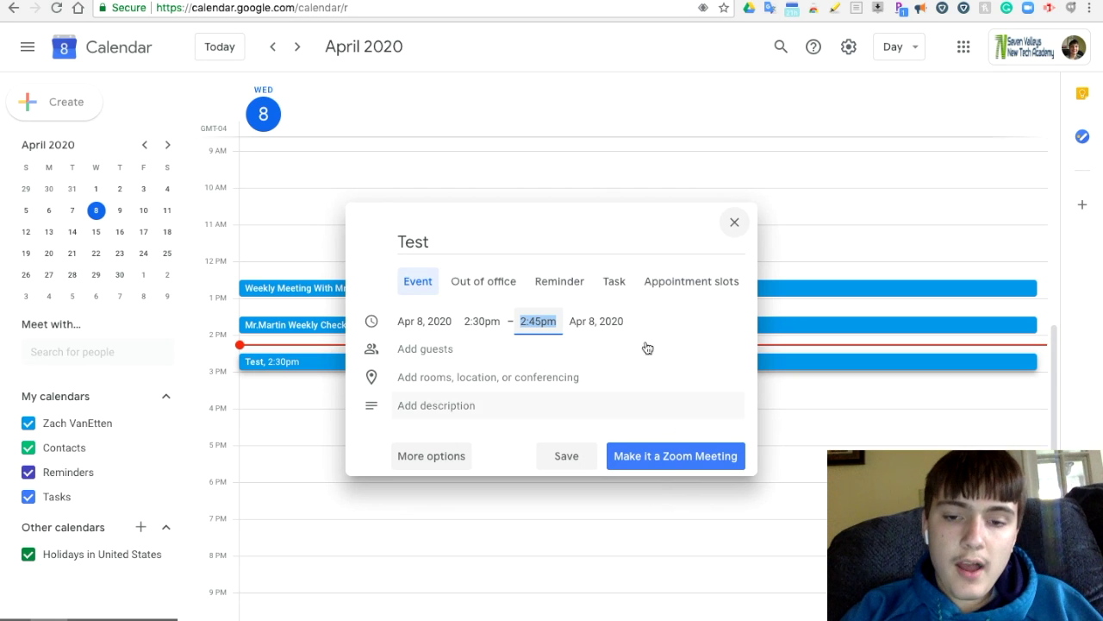
{"action": "left_click", "coordinate": [601, 322]}
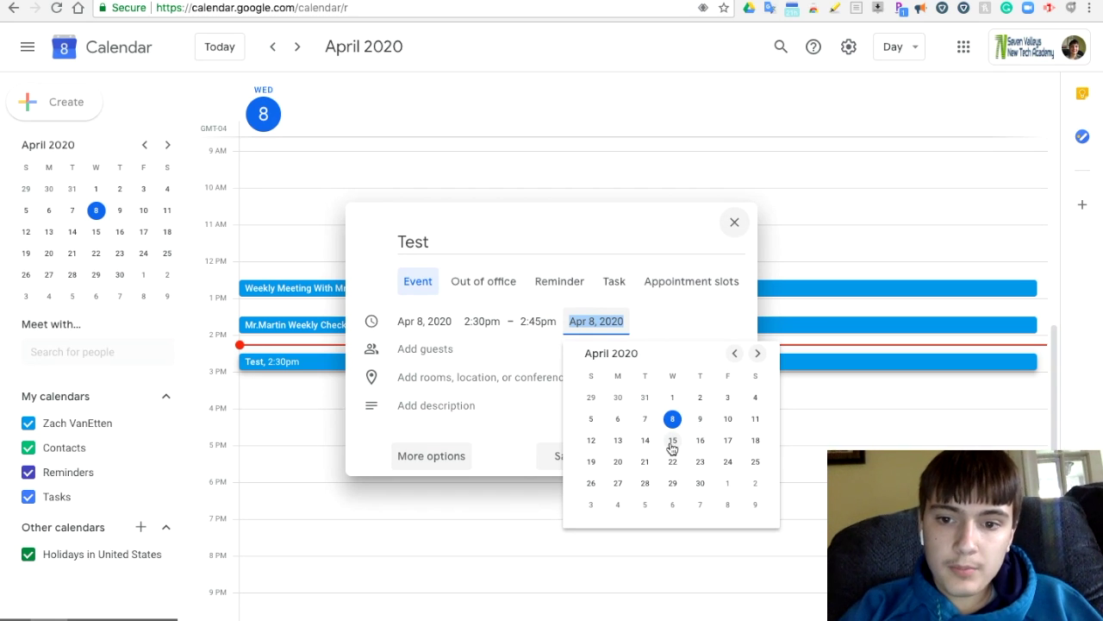
{"action": "left_click", "coordinate": [692, 316]}
Step: Add the suggested contact as a guest on the Test event
{"action": "left_click", "coordinate": [447, 352]}
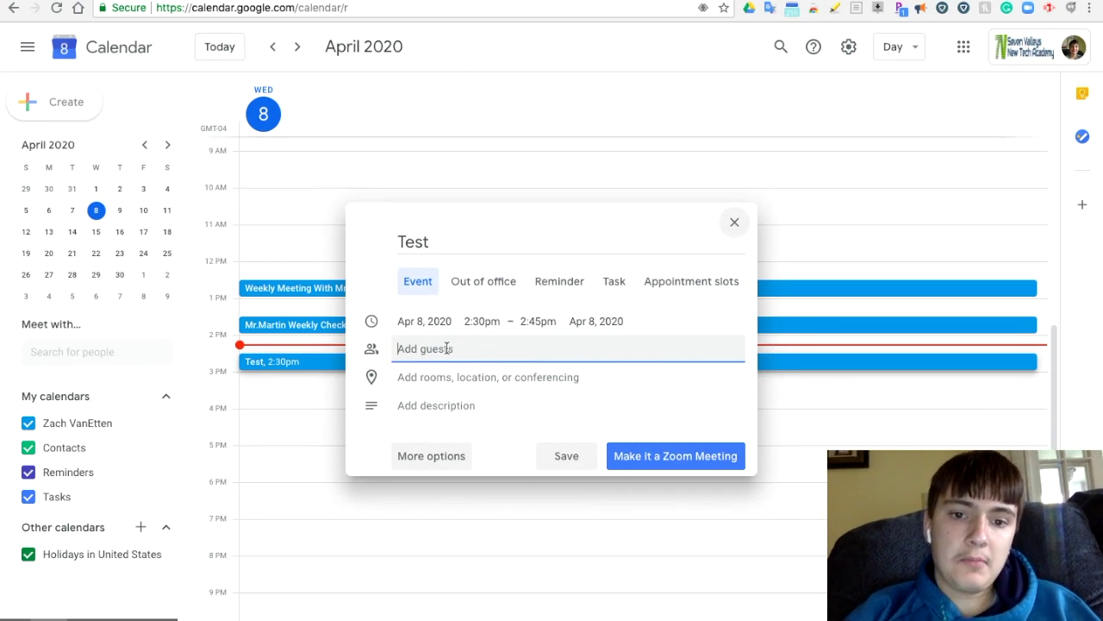
{"action": "type", "text": "z"}
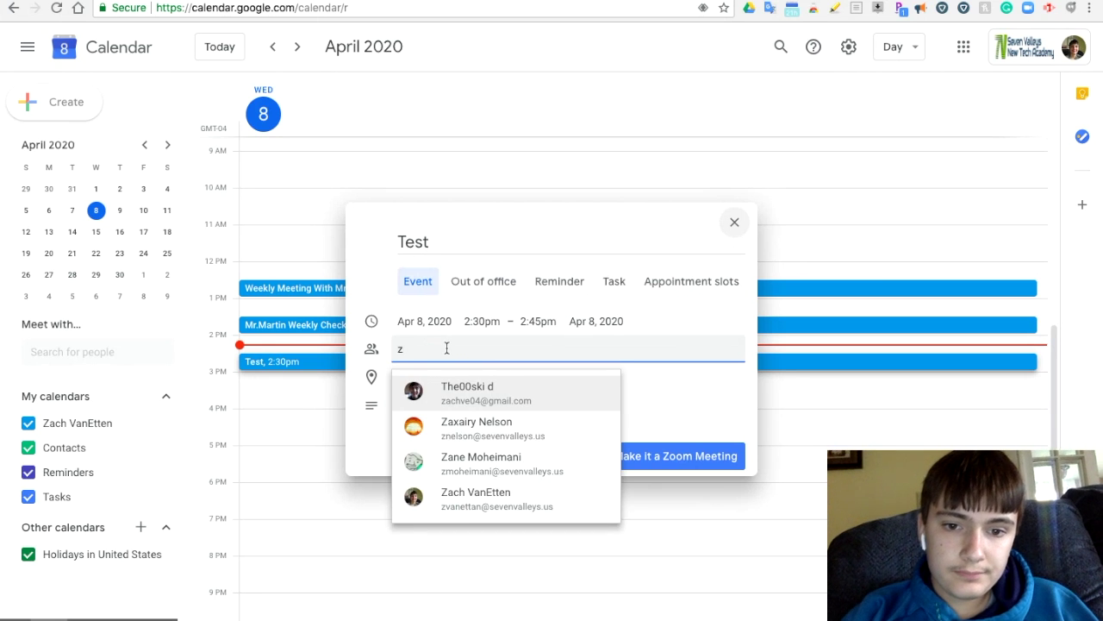
{"action": "left_click", "coordinate": [487, 395]}
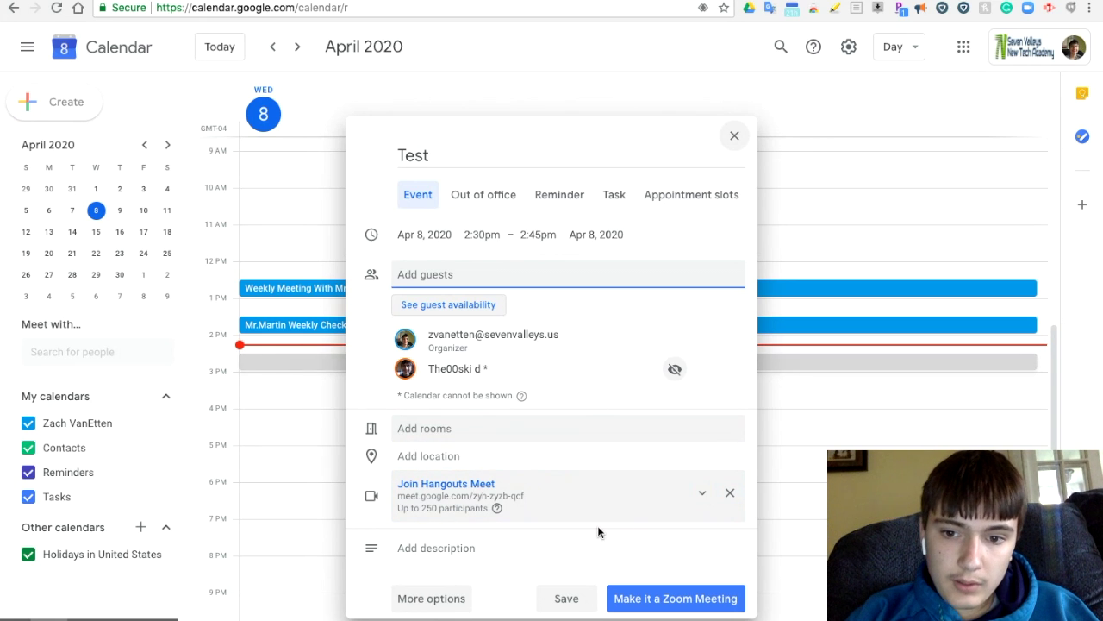
Step: Show the Hangouts Meet link's meeting ID and phone dial-in details
{"action": "left_click", "coordinate": [701, 496]}
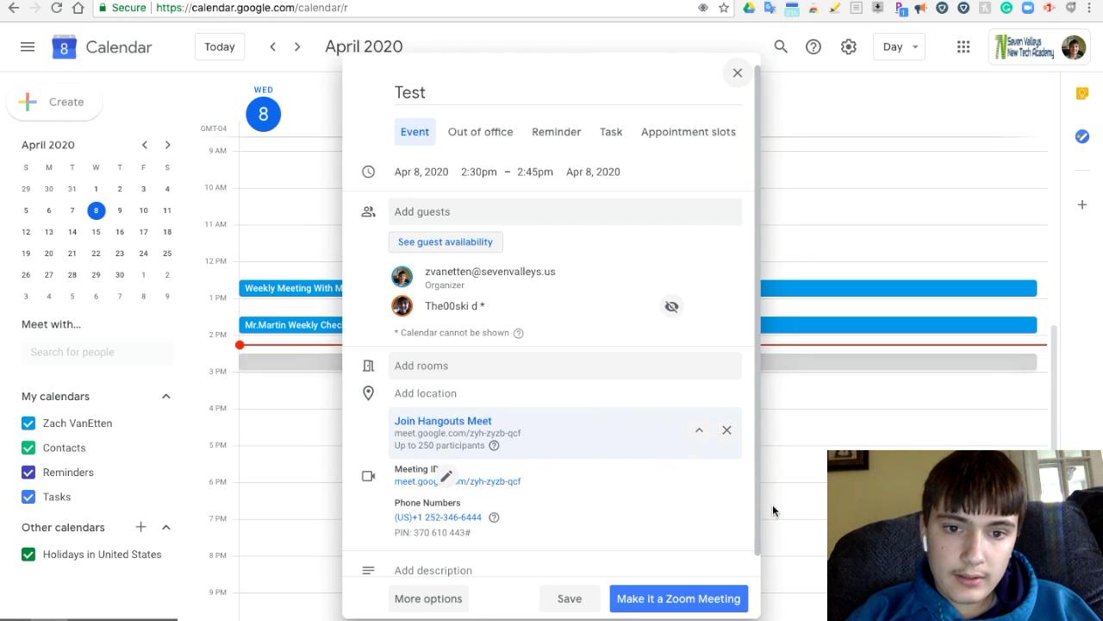
{"action": "scroll", "coordinate": [573, 422], "scroll_direction": "down", "scroll_amount": 1}
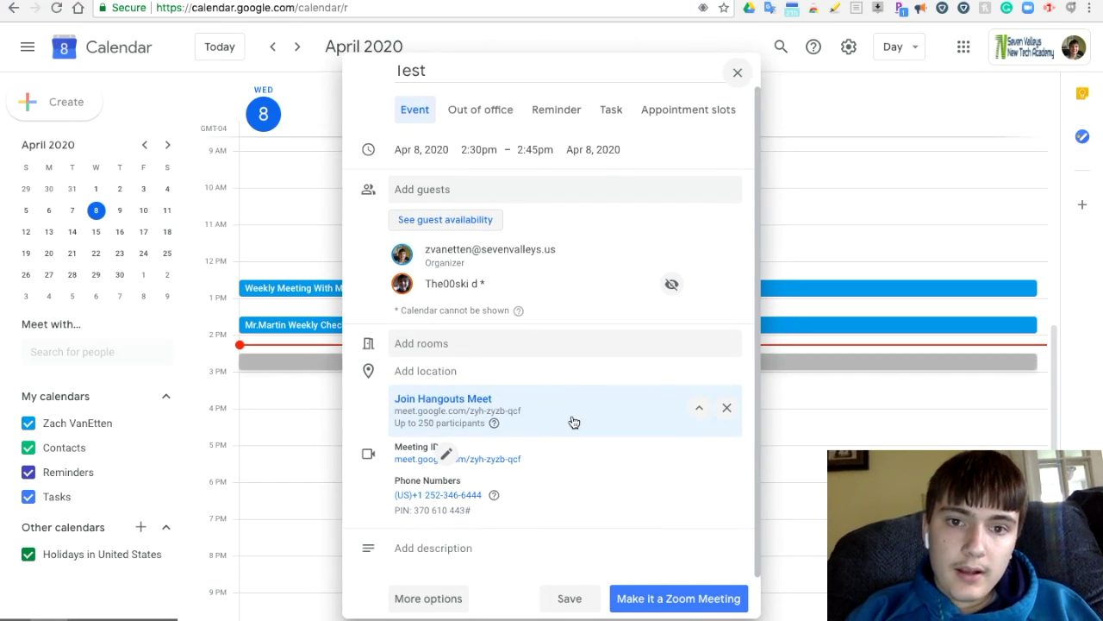
{"action": "scroll", "coordinate": [574, 421], "scroll_direction": "up", "scroll_amount": 1}
{"action": "scroll", "coordinate": [574, 421], "scroll_direction": "down", "scroll_amount": 1}
{"action": "scroll", "coordinate": [573, 422], "scroll_direction": "up", "scroll_amount": 1}
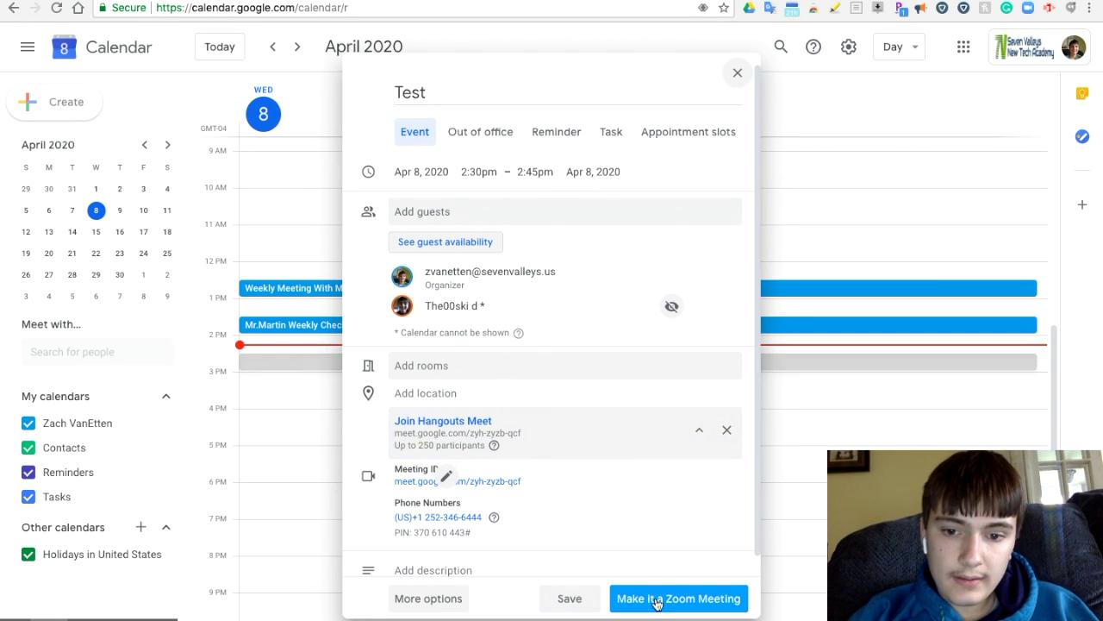
Step: Save the Test event, sending invitation emails and inviting the external guest
{"action": "left_click", "coordinate": [574, 601]}
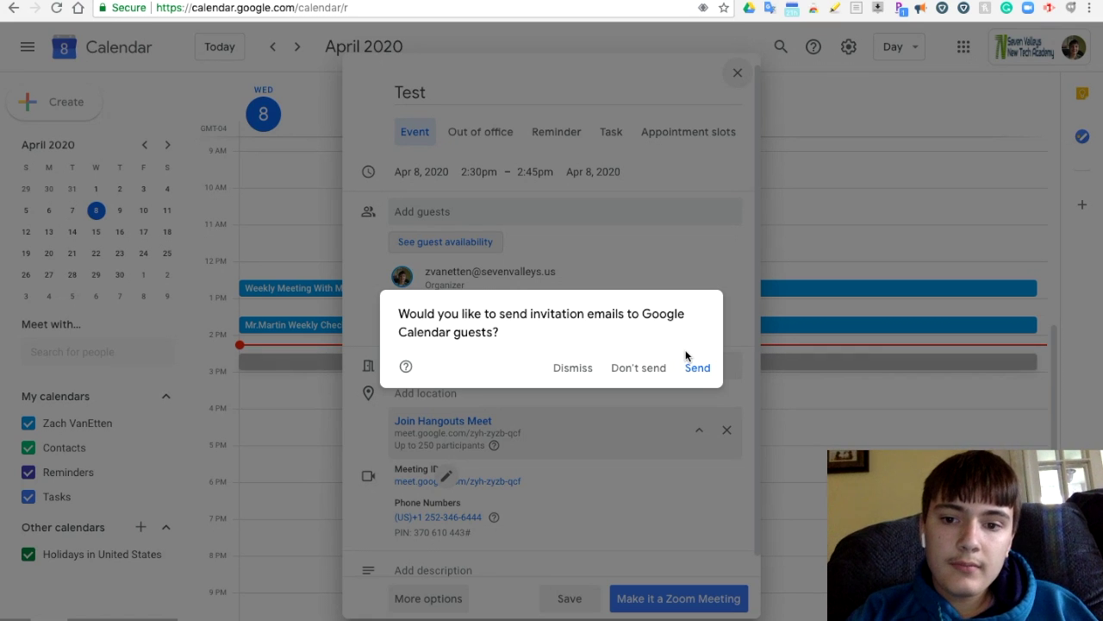
{"action": "left_click", "coordinate": [695, 369]}
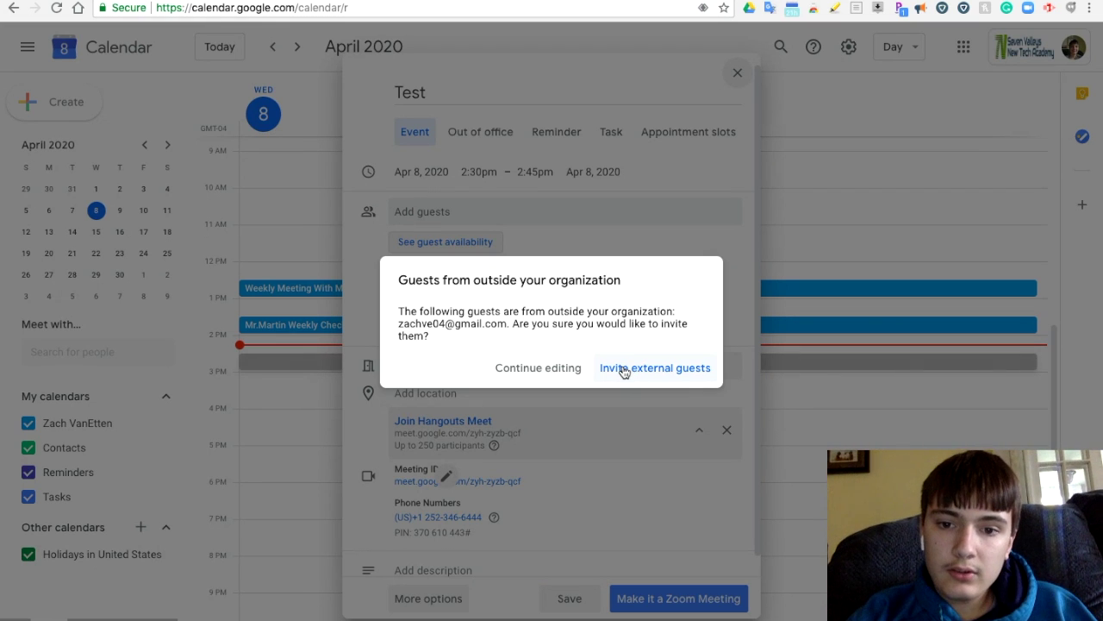
{"action": "left_click", "coordinate": [634, 370]}
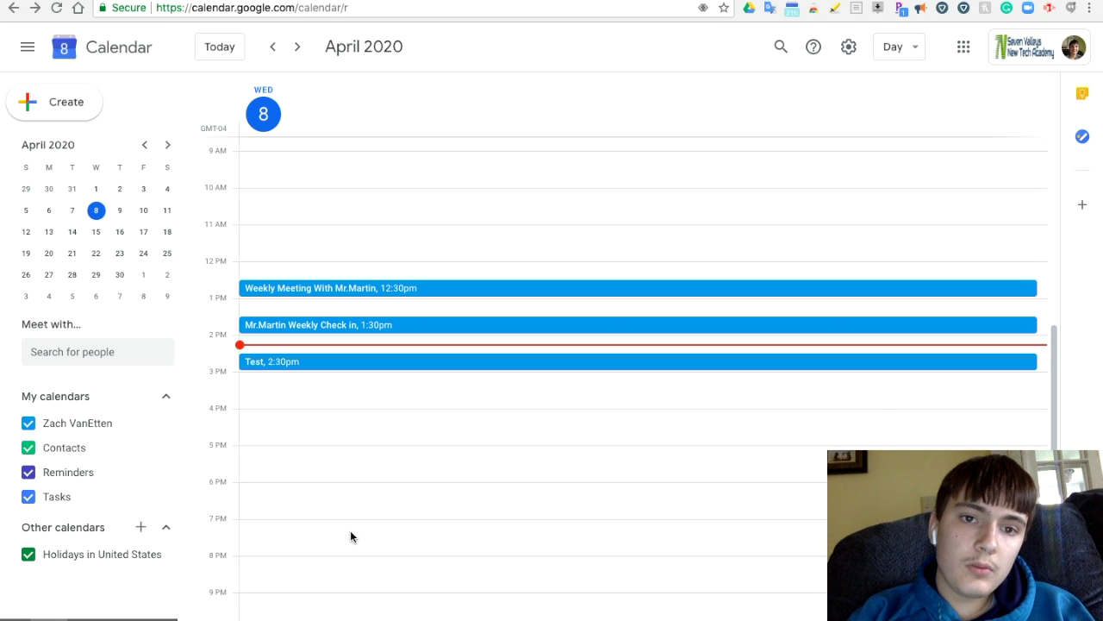
{"action": "scroll", "coordinate": [350, 530], "scroll_direction": "down", "scroll_amount": 1}
{"action": "scroll", "coordinate": [350, 530], "scroll_direction": "up", "scroll_amount": 5}
{"action": "scroll", "coordinate": [350, 530], "scroll_direction": "down", "scroll_amount": 5}
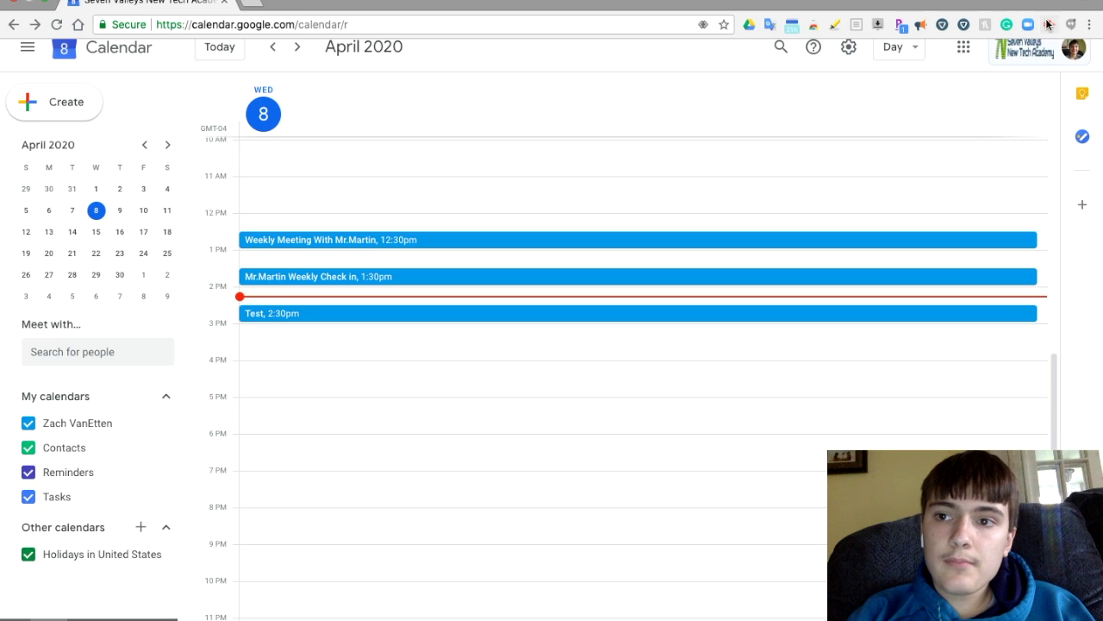
{"action": "left_click", "coordinate": [1048, 24]}
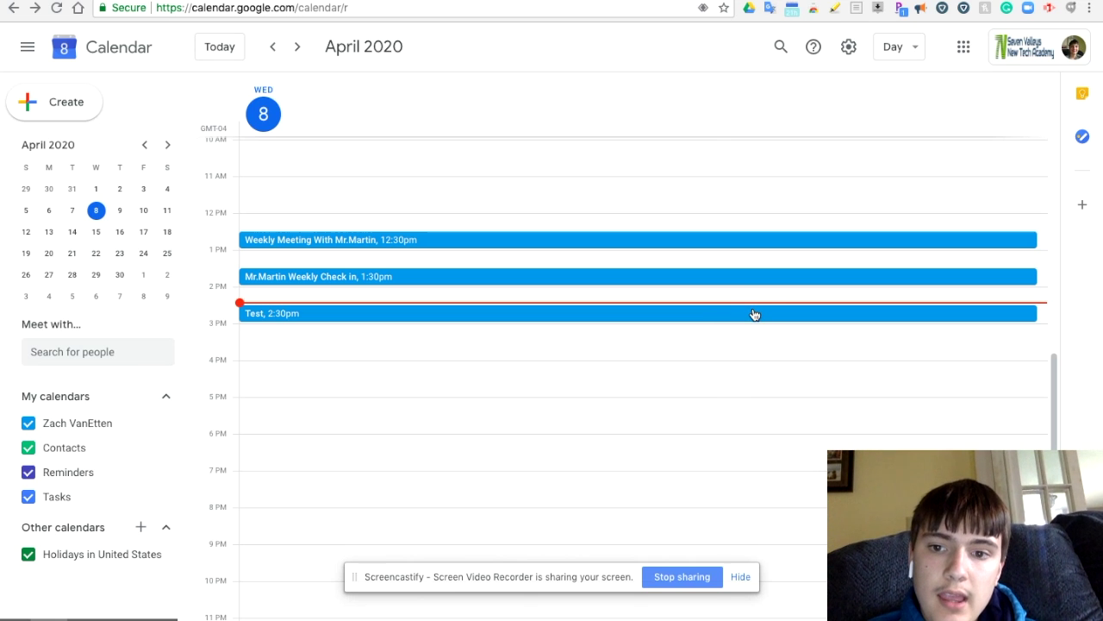
{"action": "left_click", "coordinate": [753, 313]}
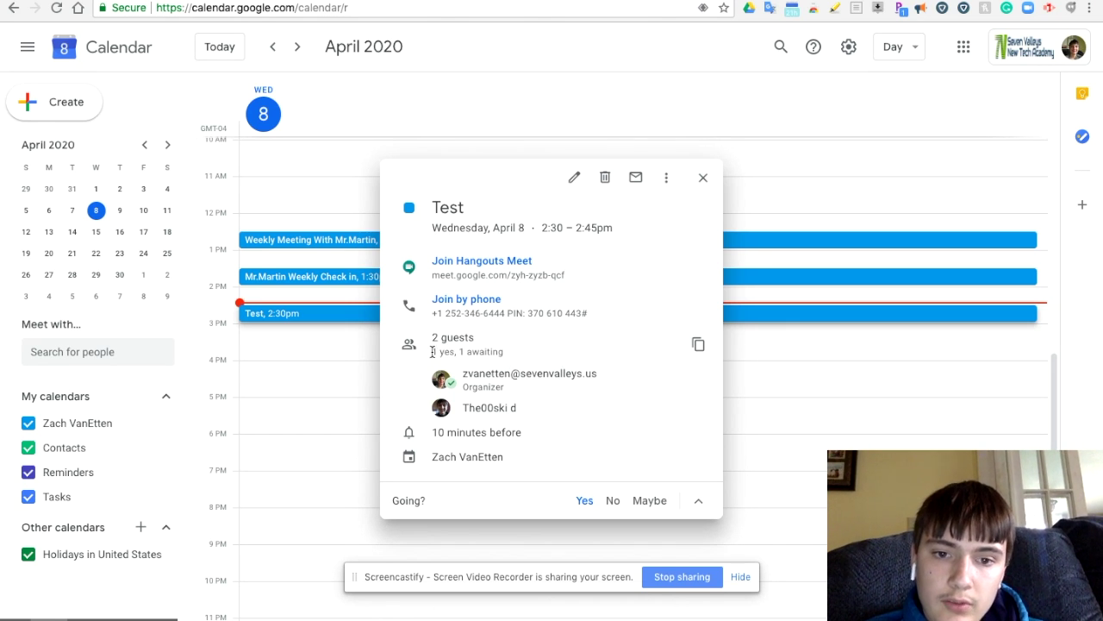
{"action": "left_click_drag", "start_coordinate": [431, 352], "coordinate": [510, 354]}
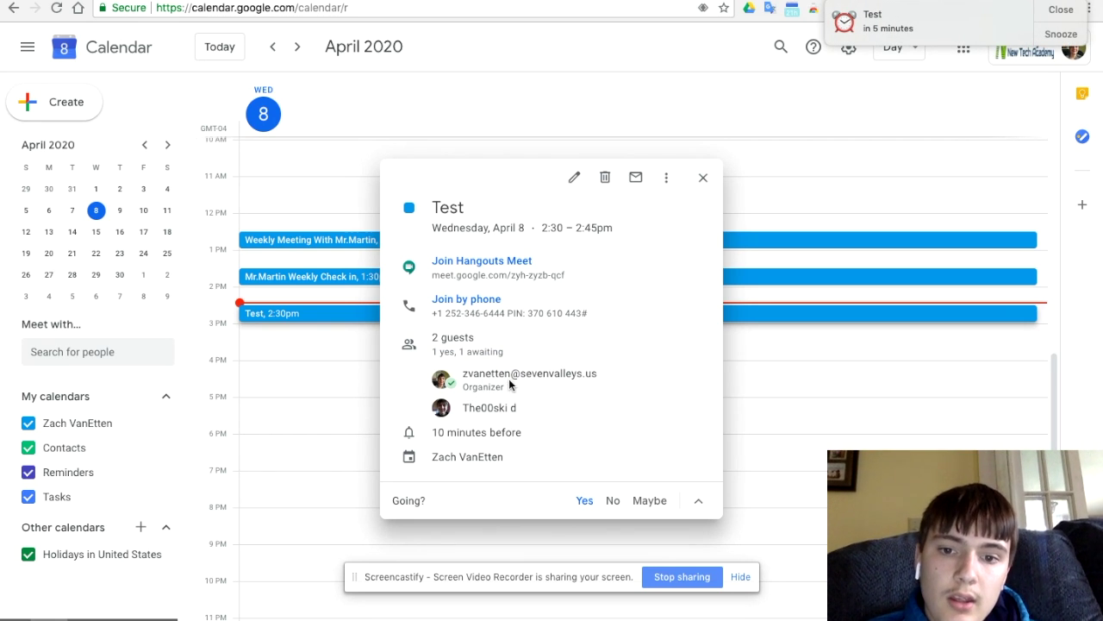
{"action": "mouse_move", "coordinate": [509, 383]}
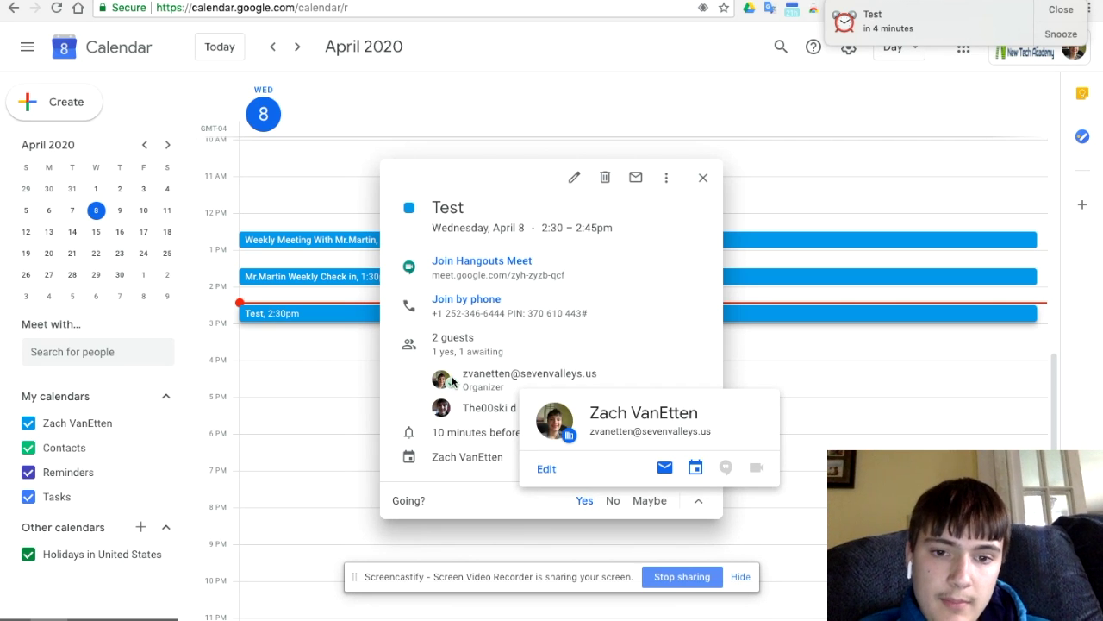
{"action": "left_click_drag", "start_coordinate": [454, 377], "coordinate": [616, 386]}
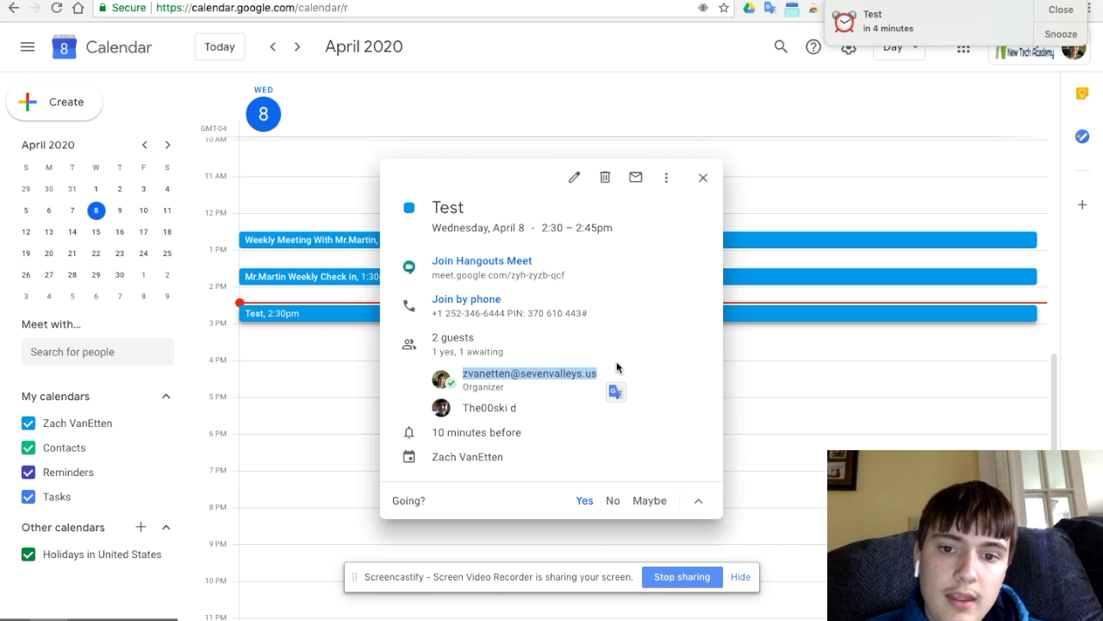
{"action": "left_click", "coordinate": [616, 365]}
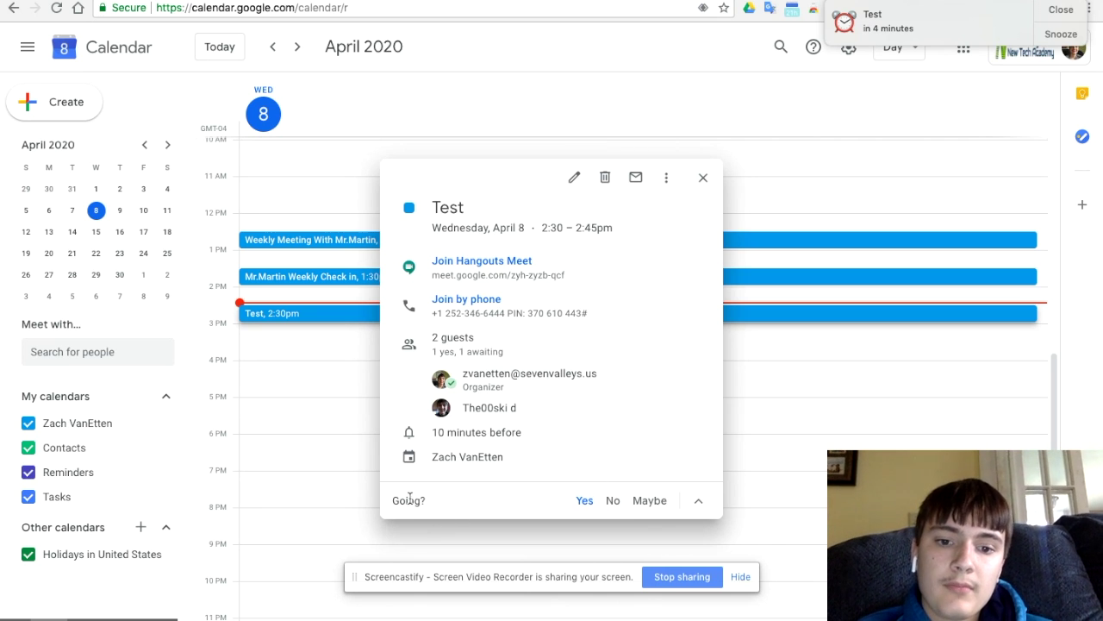
{"action": "left_click", "coordinate": [699, 506]}
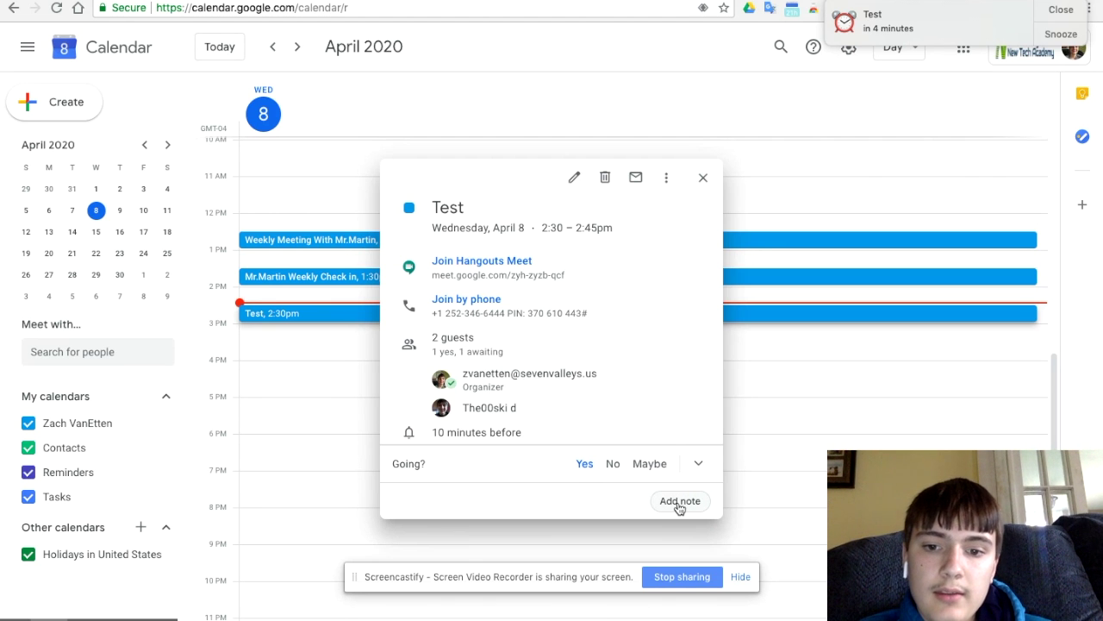
Step: Send the RSVP note 'Yes I am coming I am grabbing my materials' with corrected spelling
{"action": "left_click", "coordinate": [680, 504]}
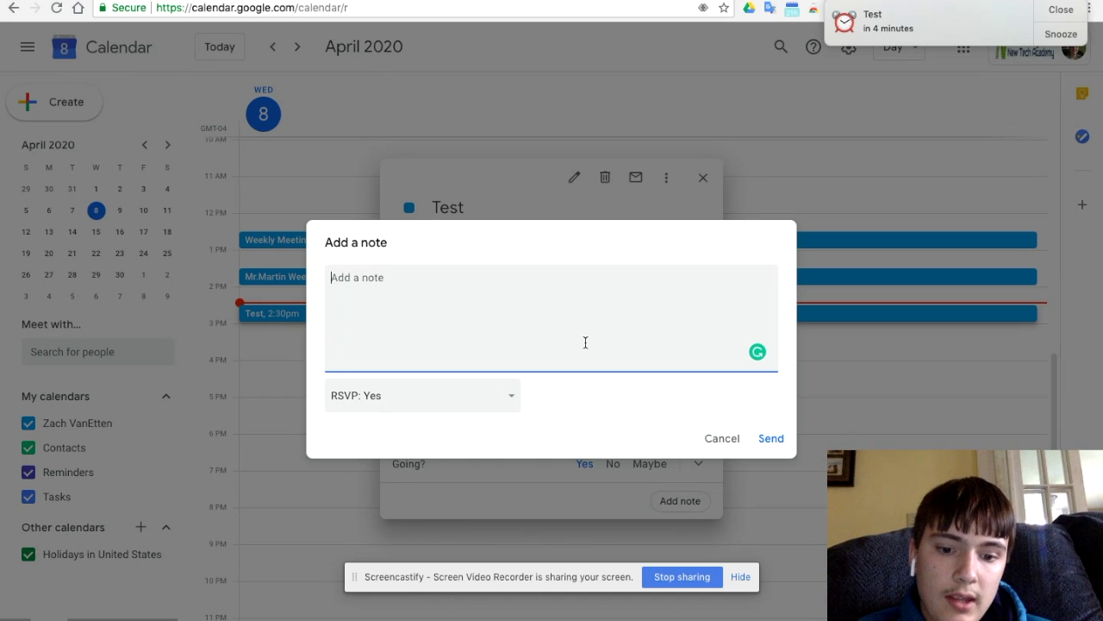
{"action": "type", "text": "Yes I am comi"}
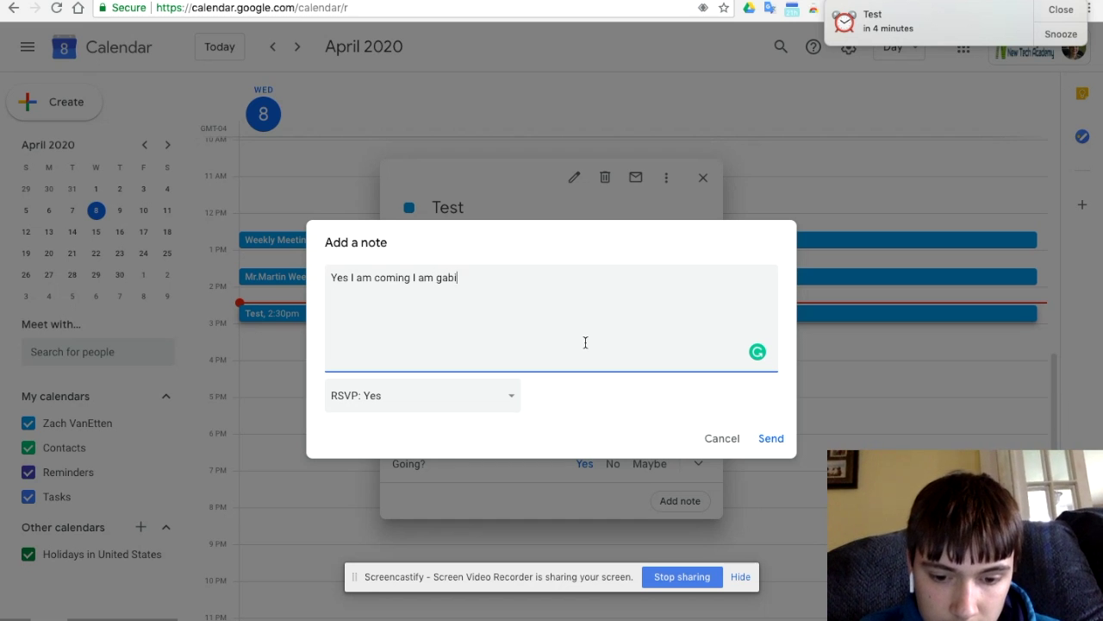
{"action": "type", "text": "ng"}
{"action": "key", "text": "BackSpace"}
{"action": "key", "text": "BackSpace"}
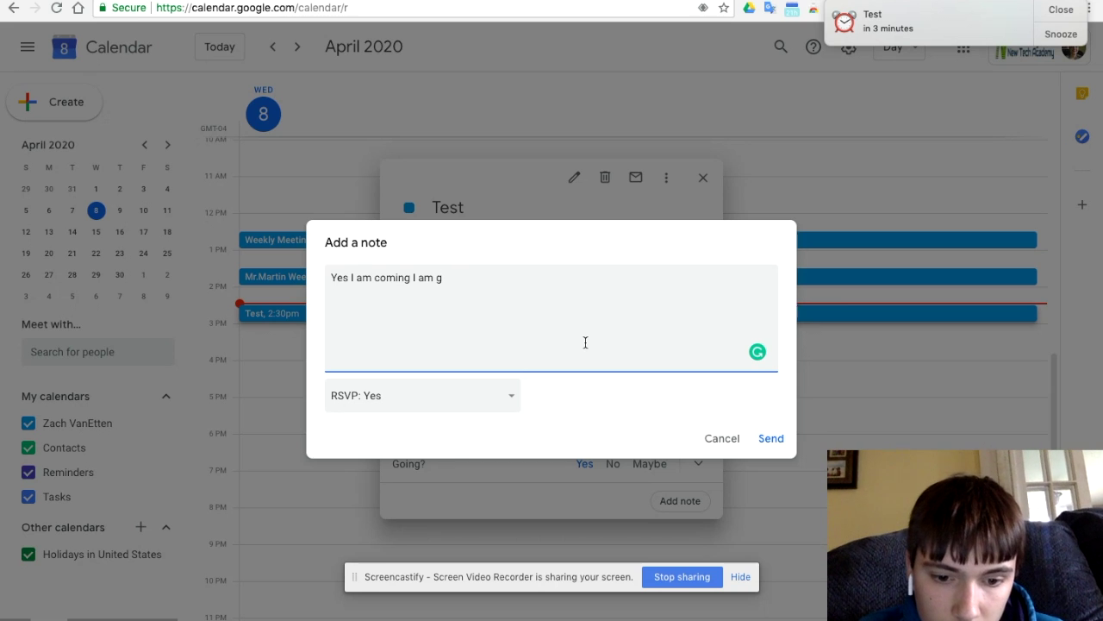
{"action": "type", "text": "rabing my"}
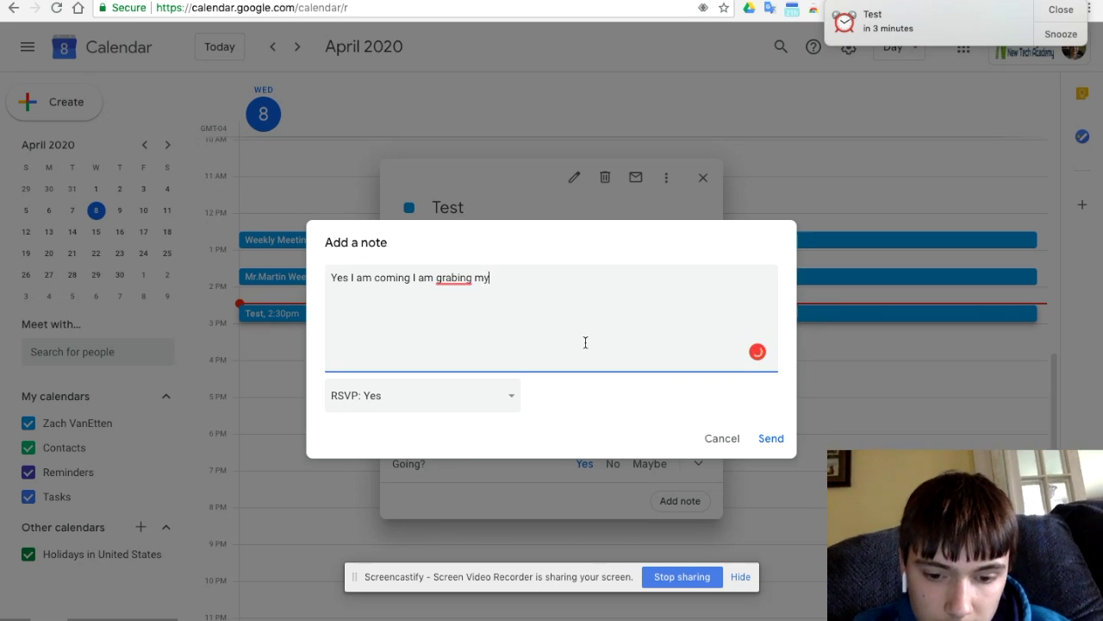
{"action": "type", "text": " materals"}
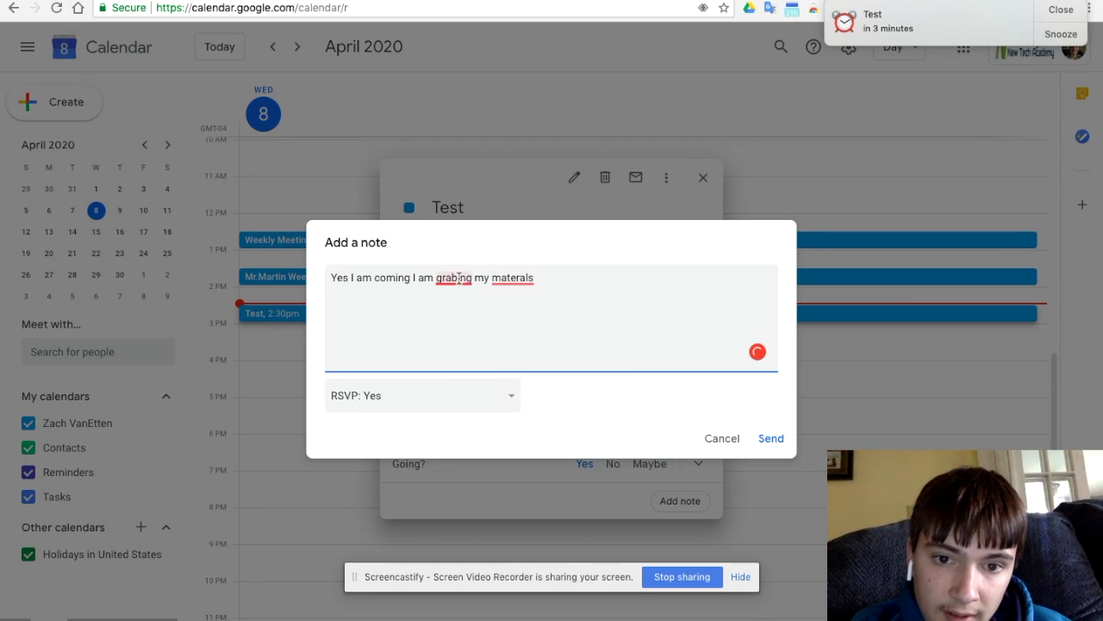
{"action": "mouse_move", "coordinate": [460, 279]}
{"action": "left_click", "coordinate": [481, 312]}
{"action": "mouse_move", "coordinate": [521, 281]}
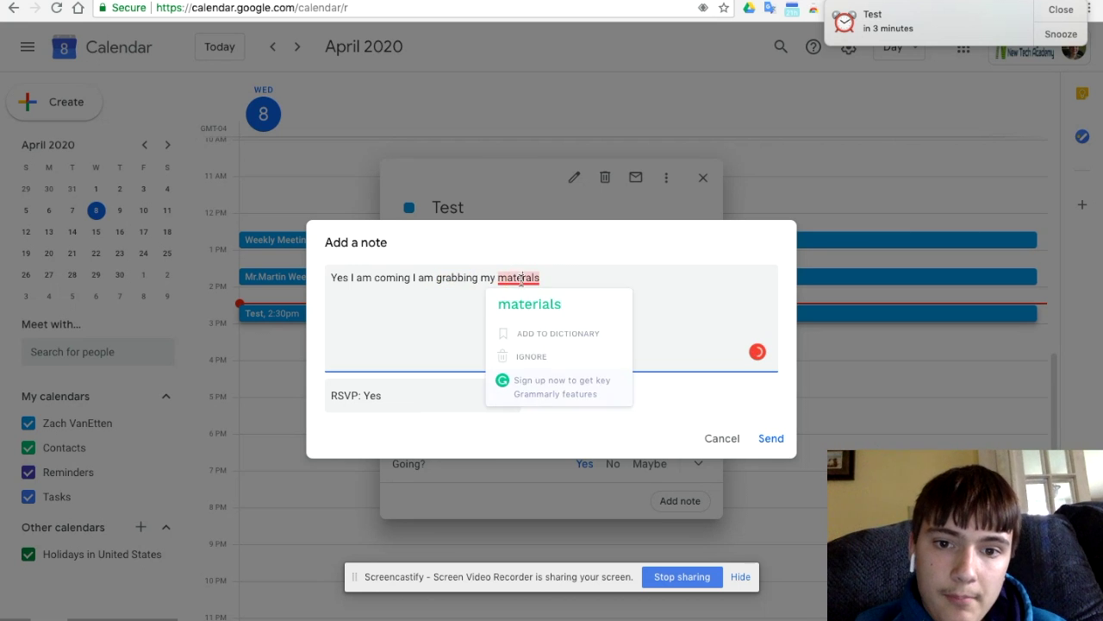
{"action": "left_click", "coordinate": [527, 304]}
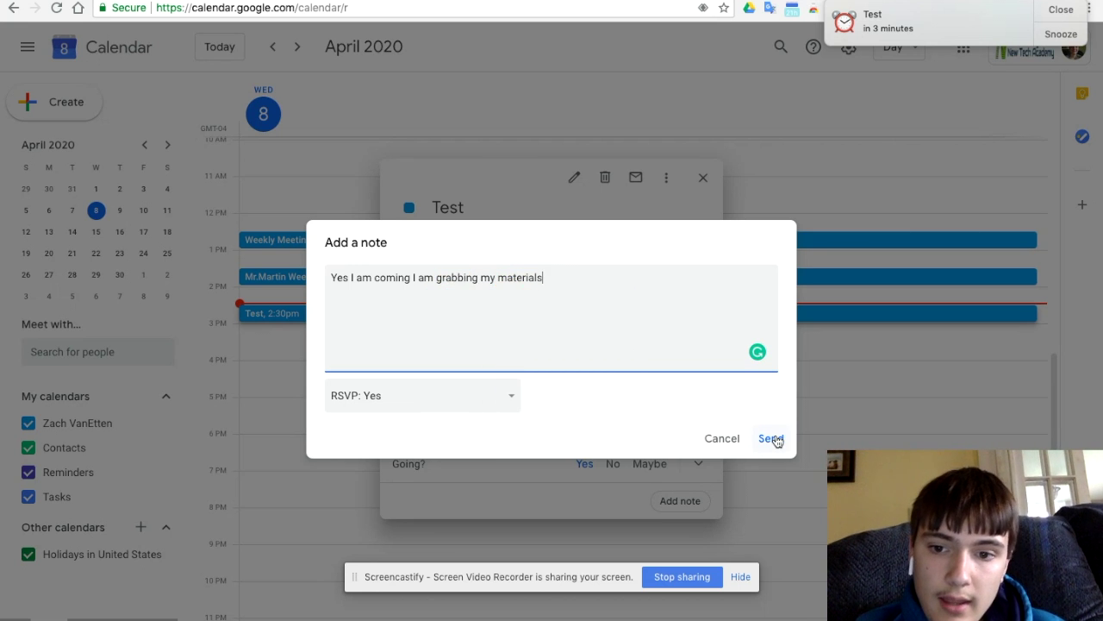
{"action": "left_click", "coordinate": [770, 439]}
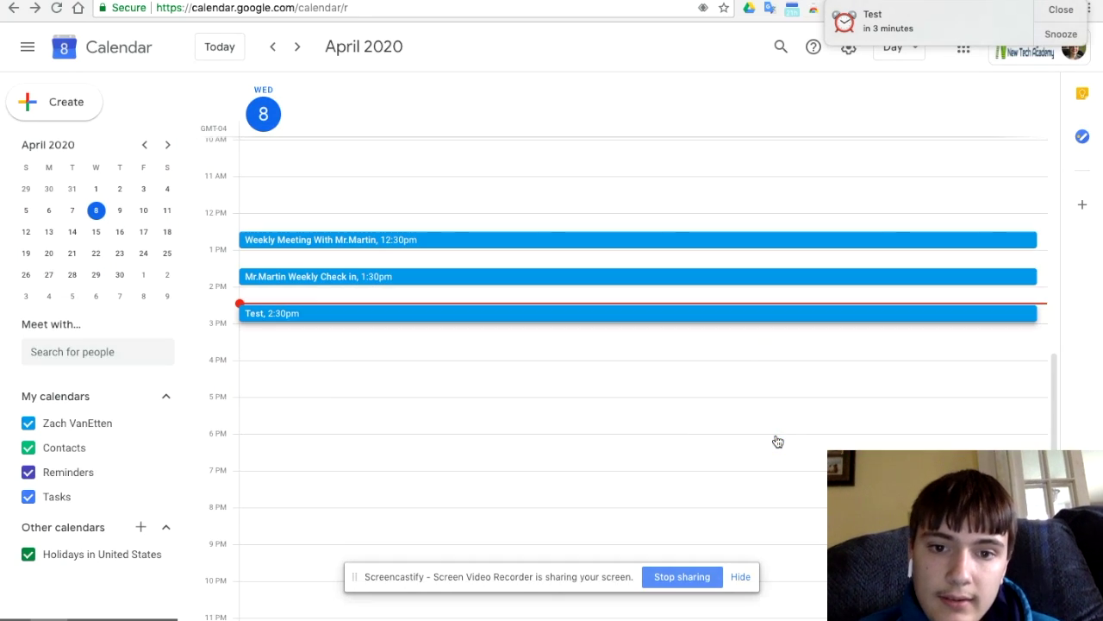
{"action": "left_click", "coordinate": [734, 314]}
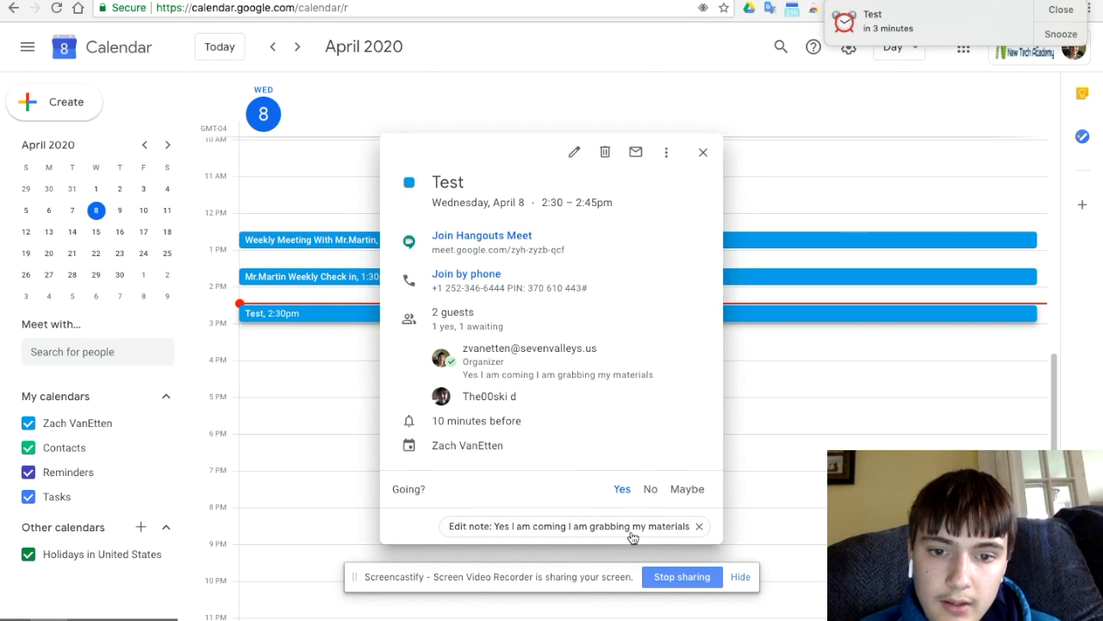
Step: Open the Test event's extra options list, then close it
{"action": "left_click", "coordinate": [665, 152]}
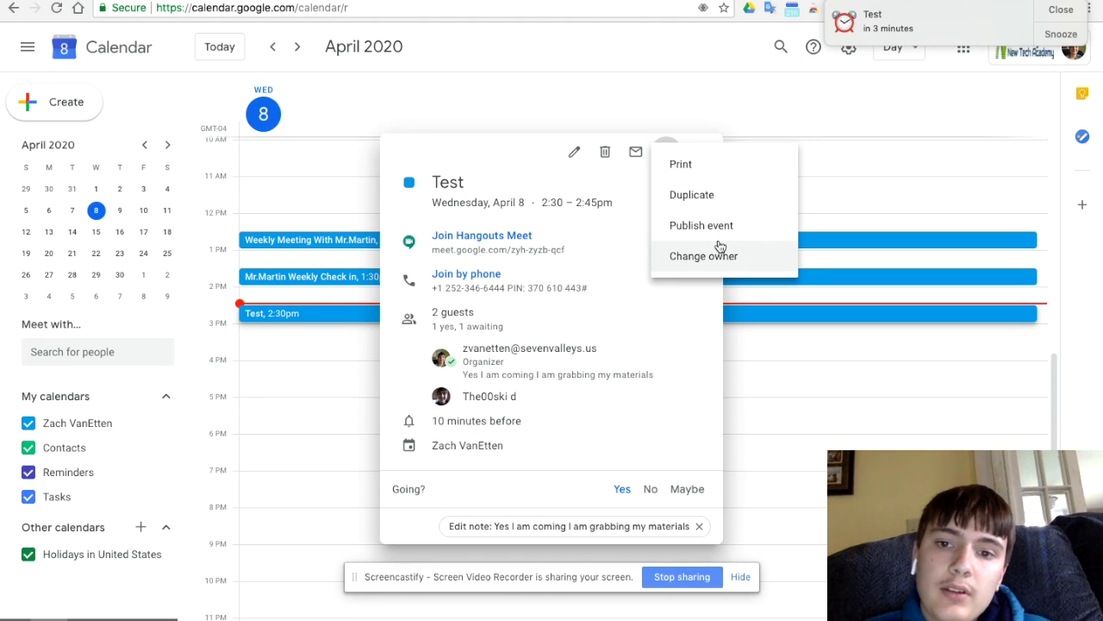
{"action": "left_click", "coordinate": [561, 153]}
Step: Open the email-guests form for Test, cancel it, and close the event details
{"action": "left_click", "coordinate": [636, 151]}
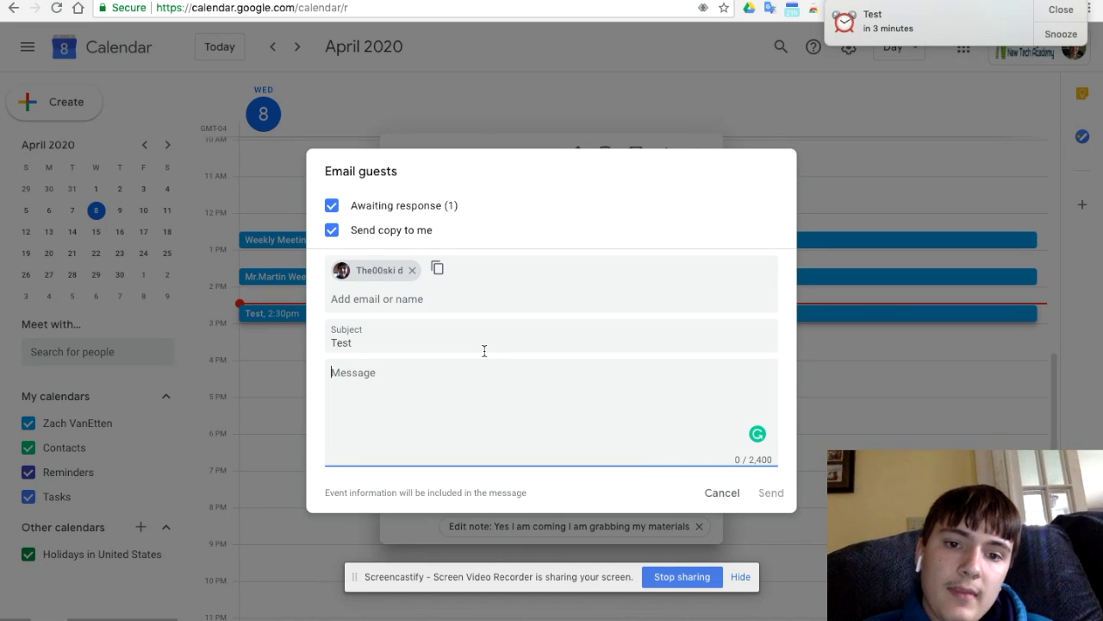
{"action": "left_click", "coordinate": [488, 291]}
{"action": "left_click", "coordinate": [587, 401]}
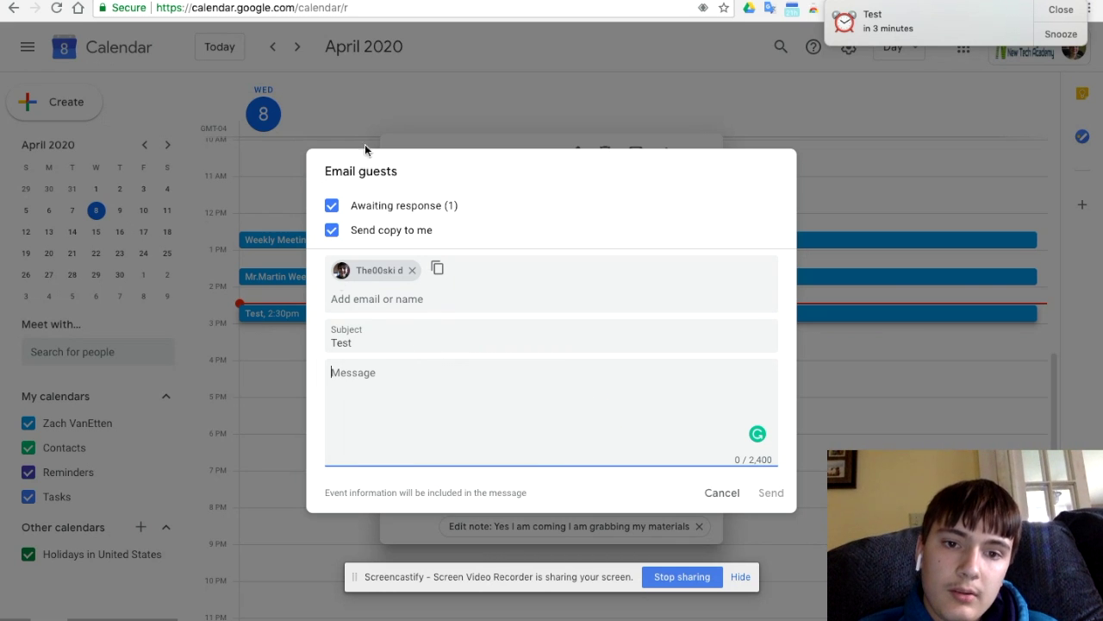
{"action": "left_click", "coordinate": [727, 503]}
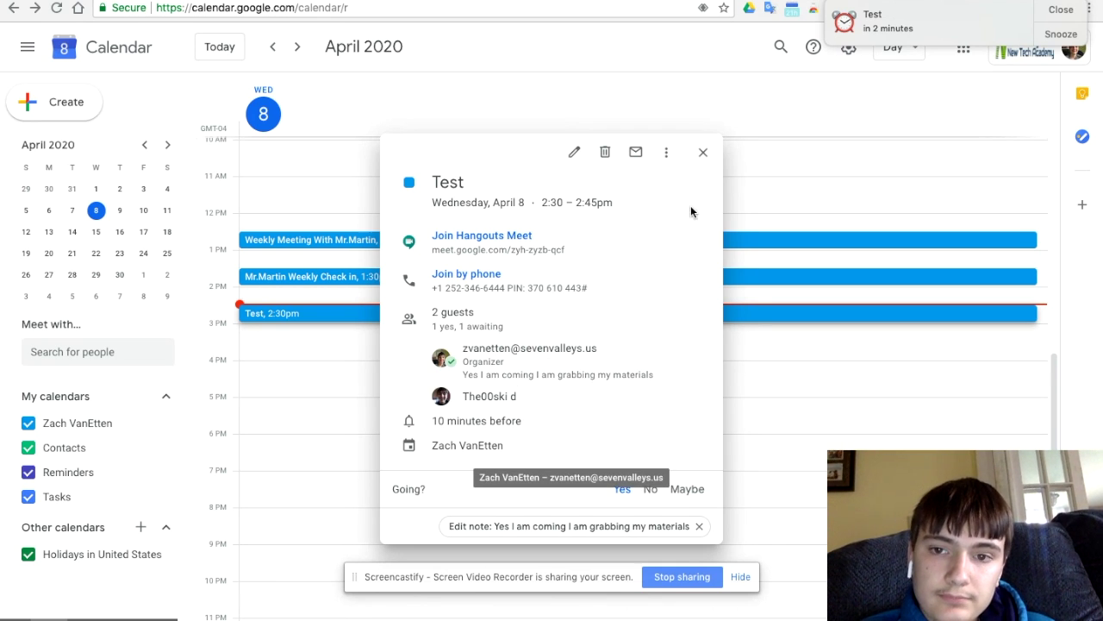
{"action": "left_click", "coordinate": [702, 151]}
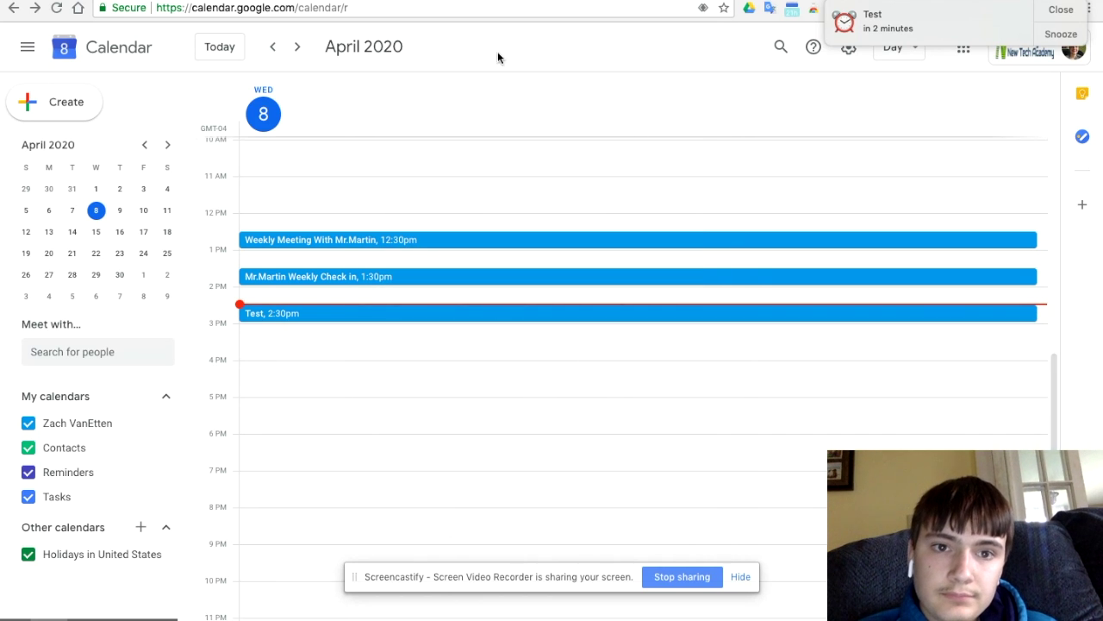
Step: Dismiss the Test reminder and join the 2:30 PM Test meeting in Google Meet
{"action": "left_click", "coordinate": [1061, 11]}
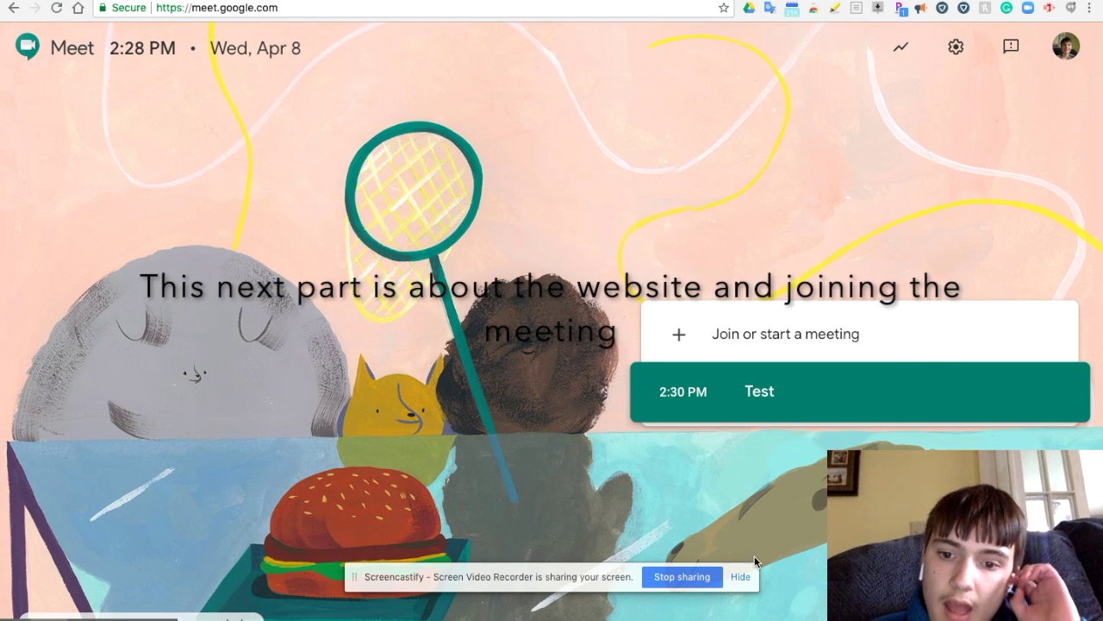
{"action": "left_click", "coordinate": [740, 577]}
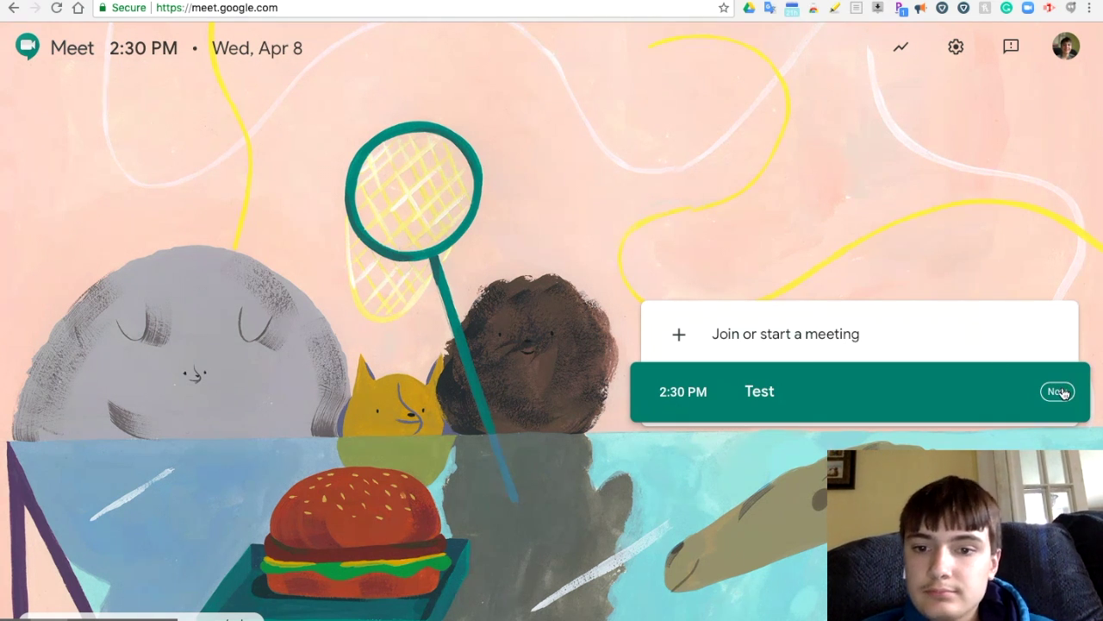
{"action": "left_click", "coordinate": [931, 395]}
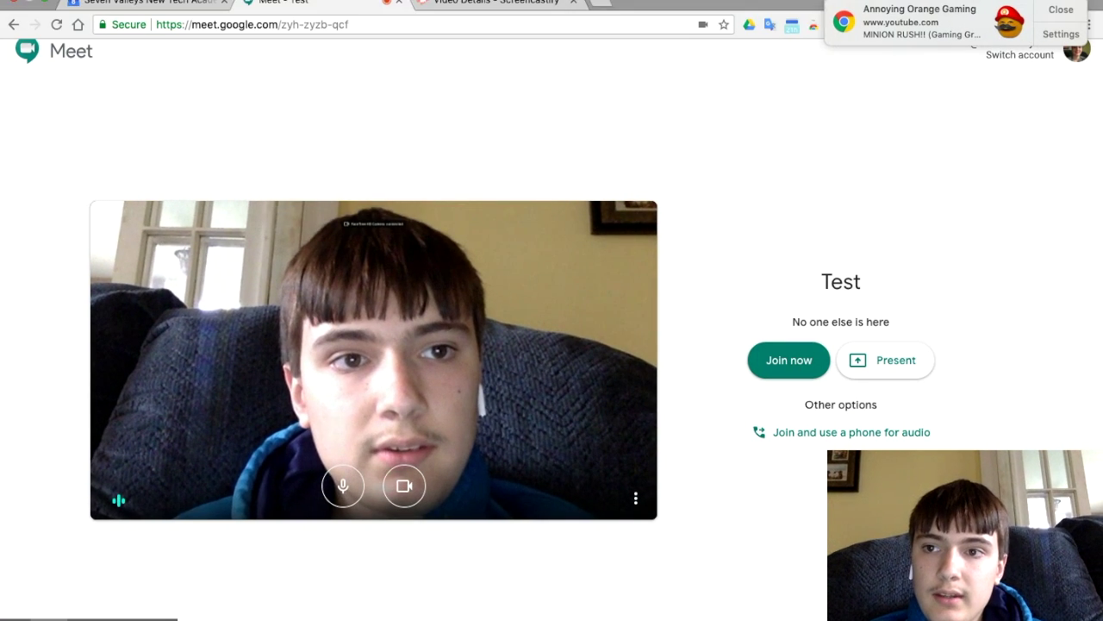
Step: Dismiss the browser notification pop-up on the Google Meet screen for the Test meeting
{"action": "left_click", "coordinate": [1069, 9]}
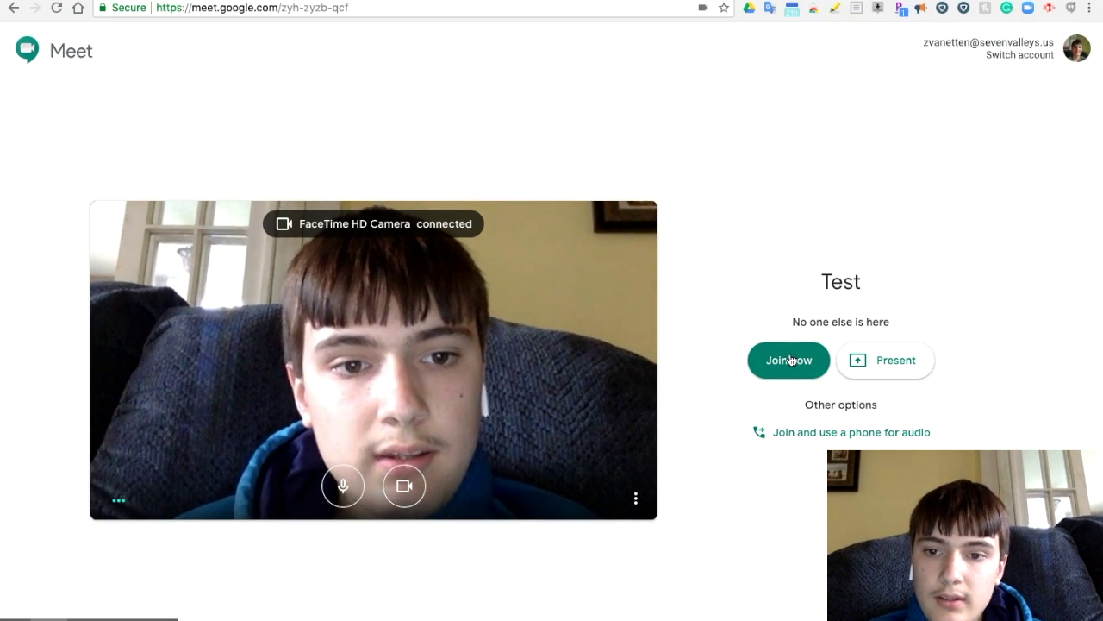